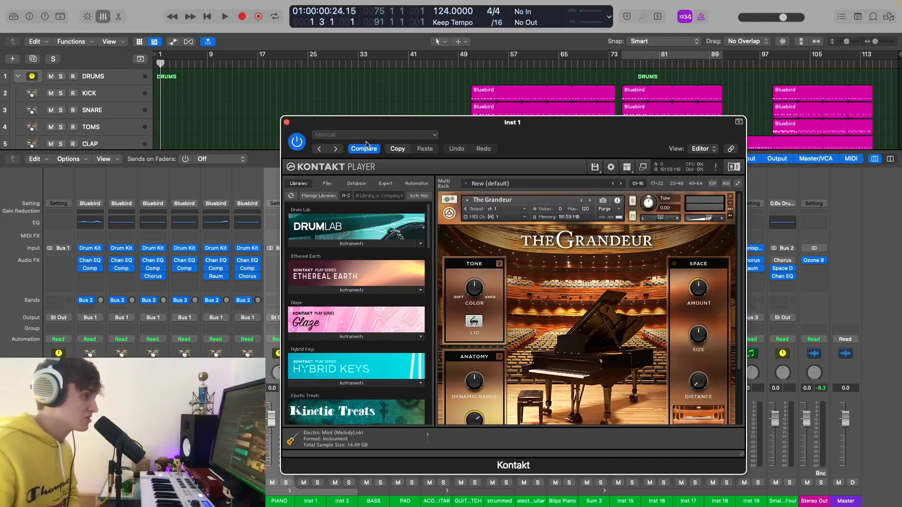
- Close the Kontakt window holding The Grandeur piano on Inst 1
{"action": "left_click", "coordinate": [287, 122]}
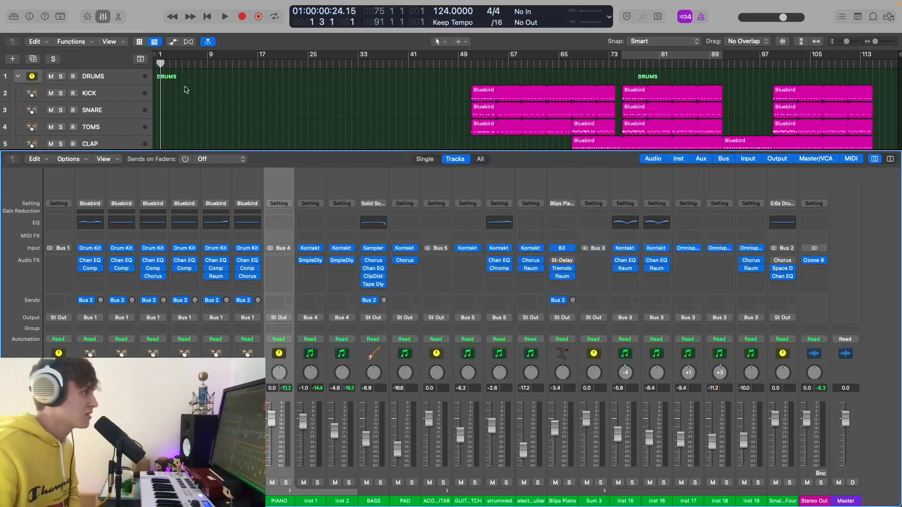
- Reopen the mixer and inspect the Sample Delay insert on Inst 1
{"action": "left_click", "coordinate": [105, 18]}
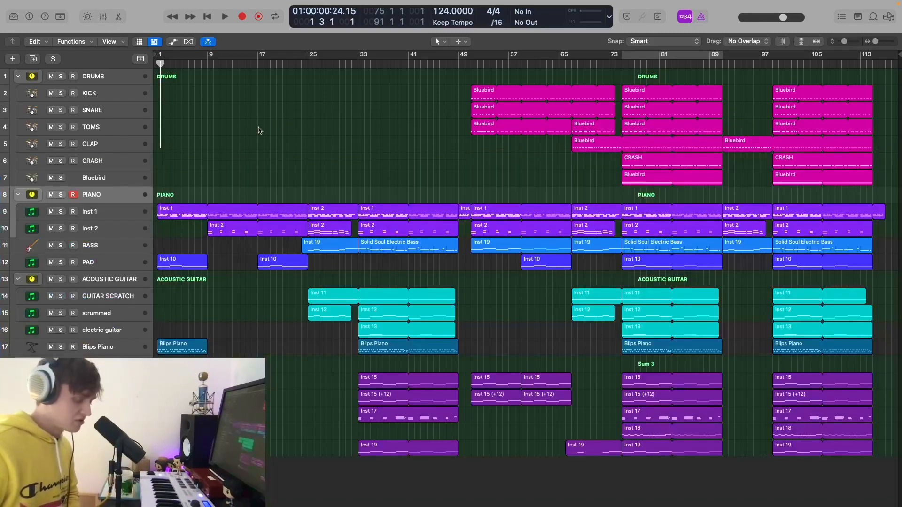
{"action": "key", "text": "x"}
{"action": "left_click", "coordinate": [310, 261]}
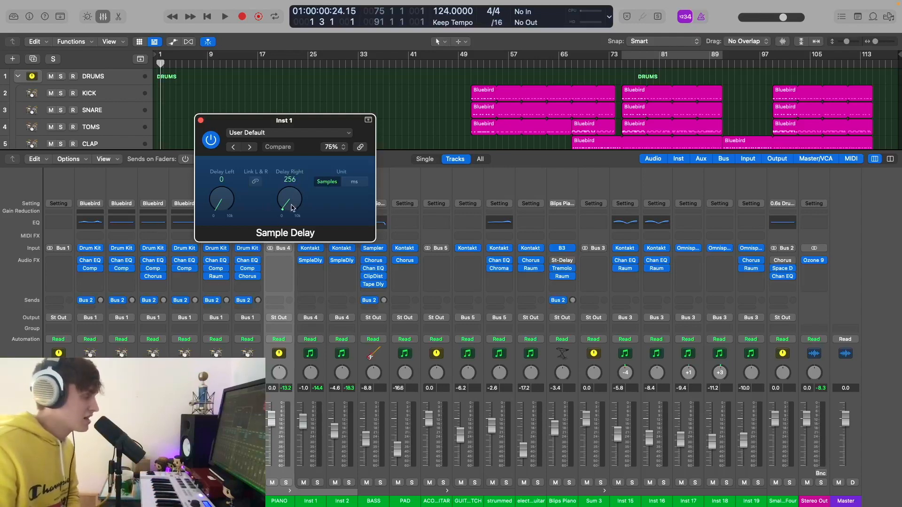
{"action": "left_click", "coordinate": [202, 121]}
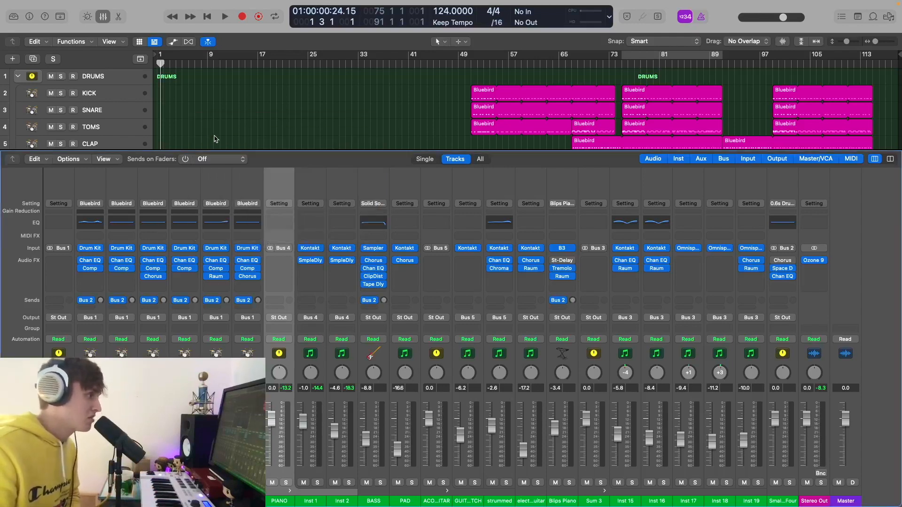
- Inspect the Inst 2 Sample Delay, then hide the mixer and put the playhead at bar 9
{"action": "left_click", "coordinate": [342, 261]}
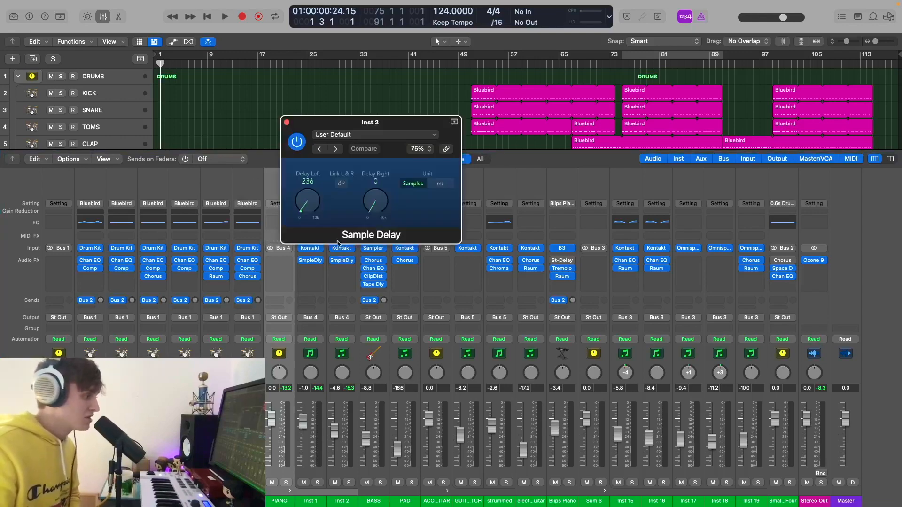
{"action": "left_click", "coordinate": [287, 122]}
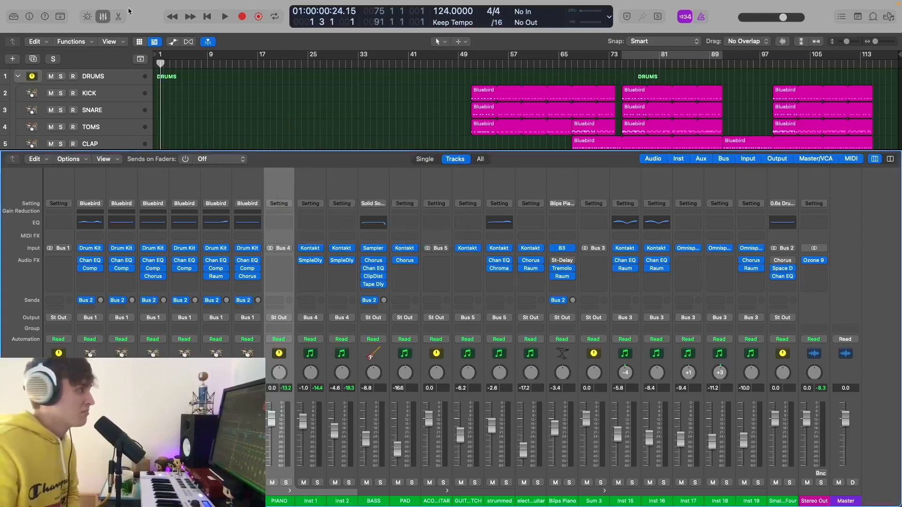
{"action": "left_click", "coordinate": [103, 17]}
{"action": "left_click", "coordinate": [208, 65]}
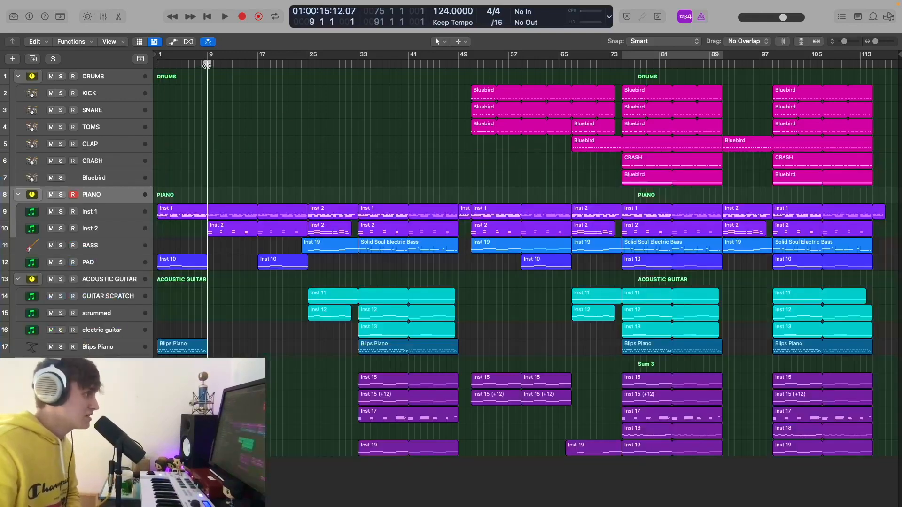
- Solo the PIANO stack and play from bar 9, then clear the solo and move to bar 75
{"action": "left_click", "coordinate": [60, 195]}
{"action": "key", "text": "space"}
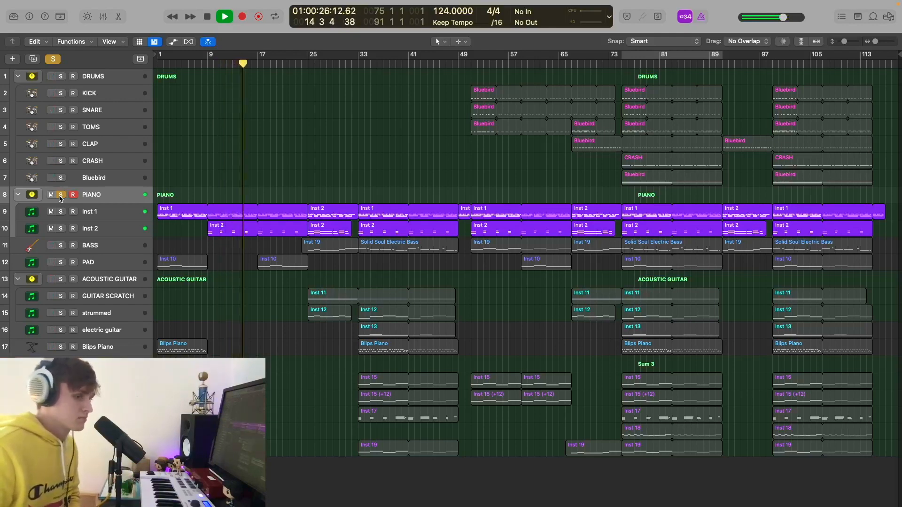
{"action": "key", "text": "space"}
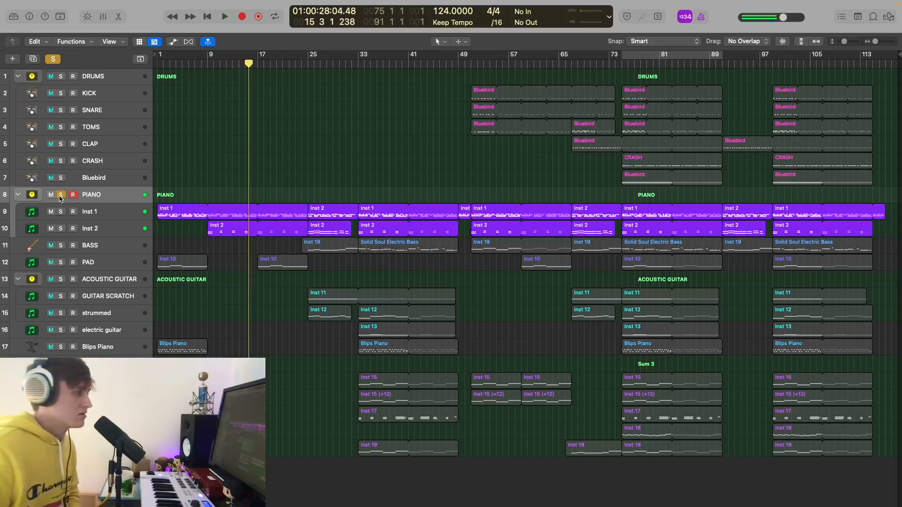
{"action": "left_click", "coordinate": [56, 59]}
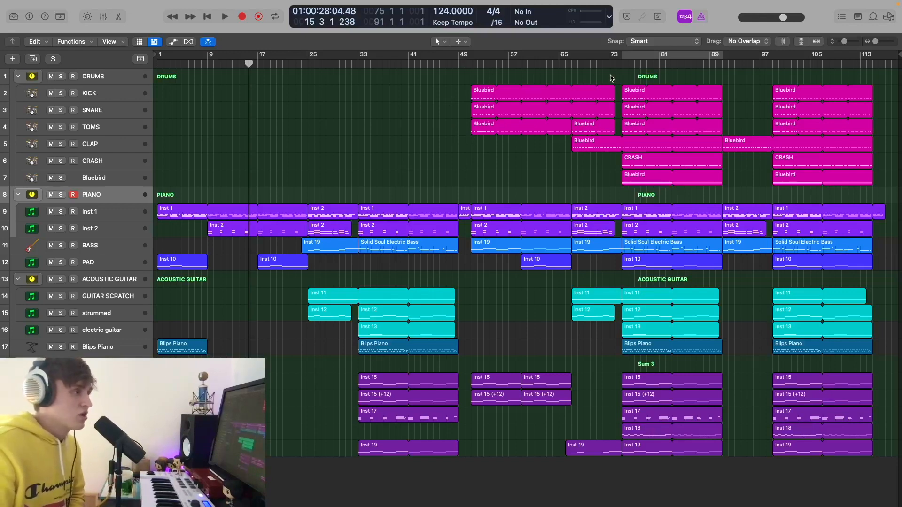
{"action": "left_click", "coordinate": [623, 67]}
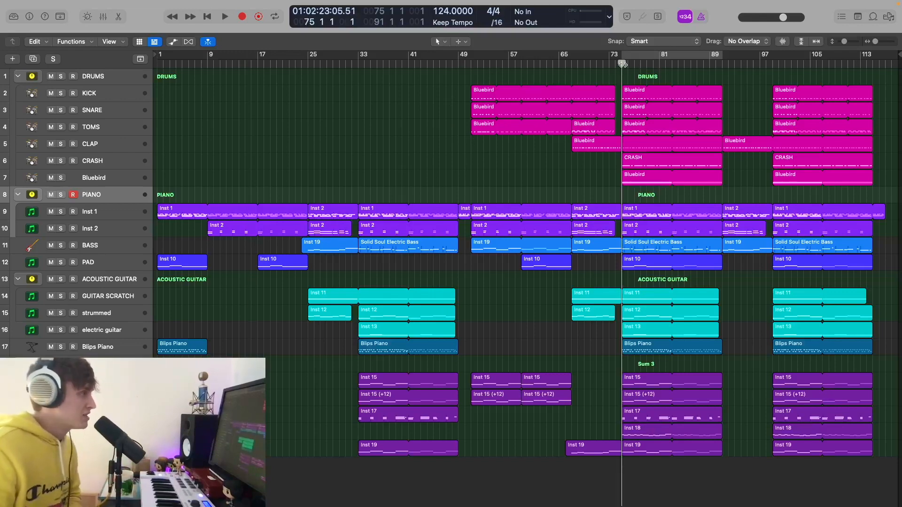
- Cycle bars 75–89 and solo the DRUMS tracks, leaving Inst 1 and Inst 2 unsoloed
{"action": "left_click", "coordinate": [648, 56]}
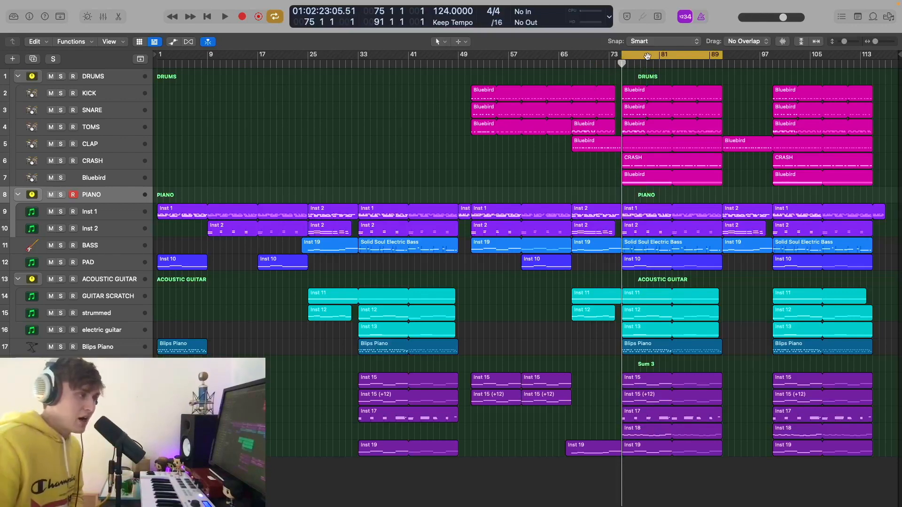
{"action": "left_click_drag", "start_coordinate": [57, 230], "coordinate": [57, 72]}
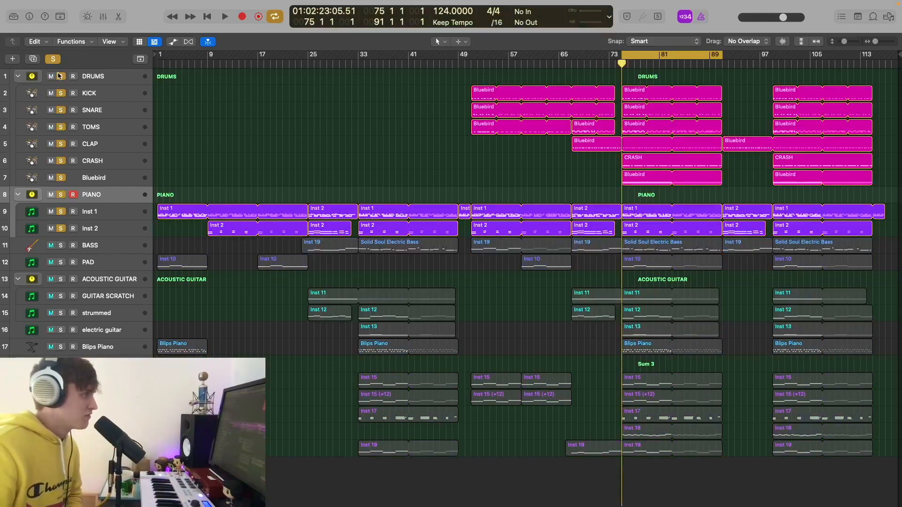
{"action": "left_click_drag", "start_coordinate": [65, 208], "coordinate": [61, 229]}
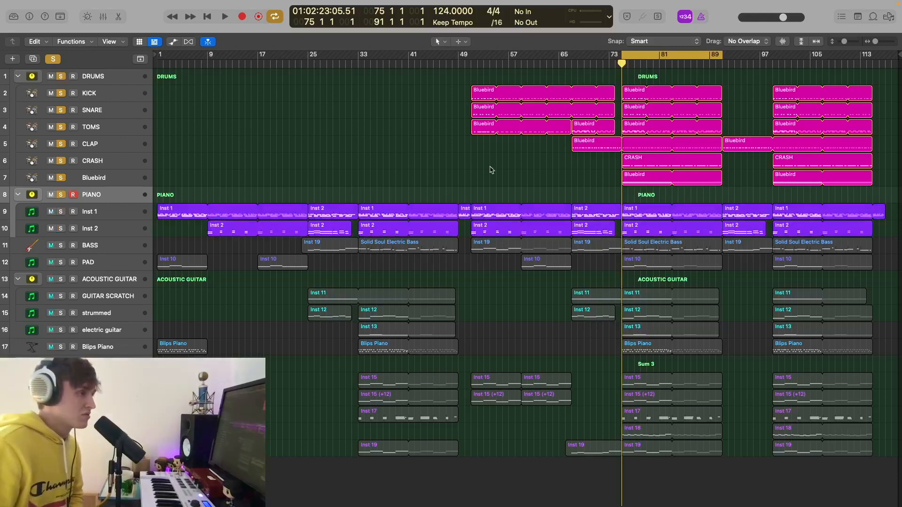
- Play the loop with the tracks zoomed wider and taller, then select the KICK region at bar 77
{"action": "key", "text": "space"}
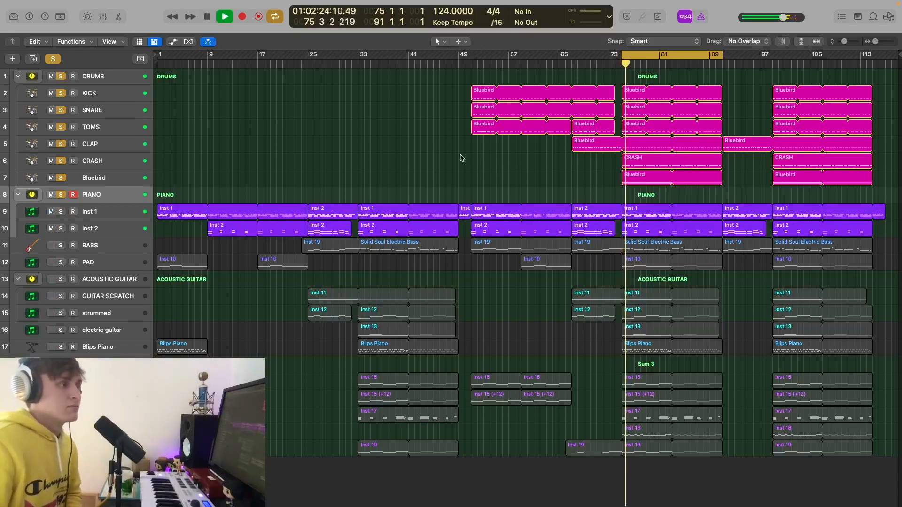
{"action": "key", "text": "super+Right"}
{"action": "key", "text": "super+Right"}
{"action": "key", "text": "super+Down"}
{"action": "key", "text": "super+Down"}
{"action": "key", "text": "super+Down"}
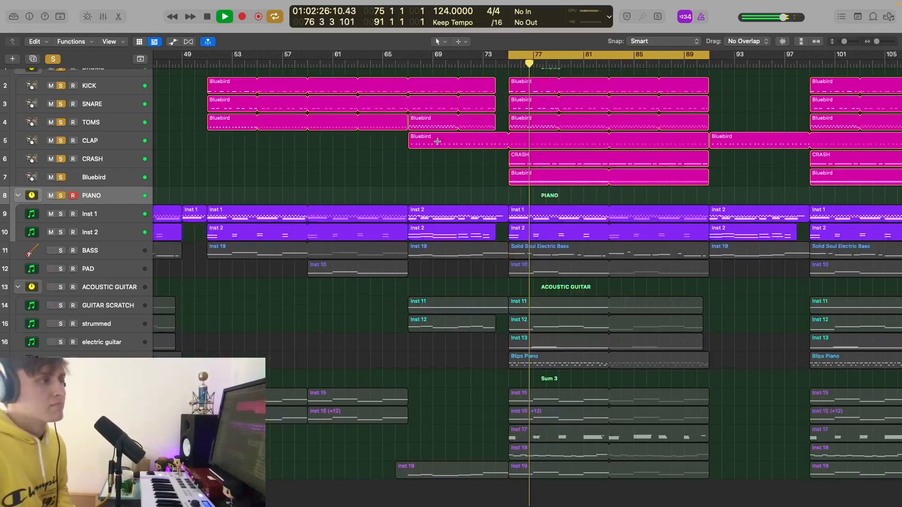
{"action": "key", "text": "super+Down"}
{"action": "key", "text": "super+Down"}
{"action": "key", "text": "super+Down"}
{"action": "scroll", "coordinate": [458, 149], "scroll_direction": "up", "scroll_amount": 4}
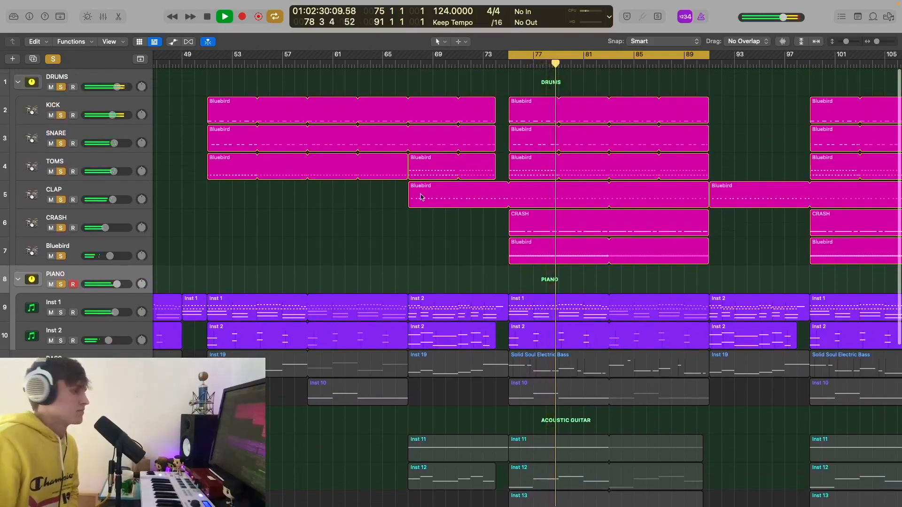
{"action": "key", "text": "space"}
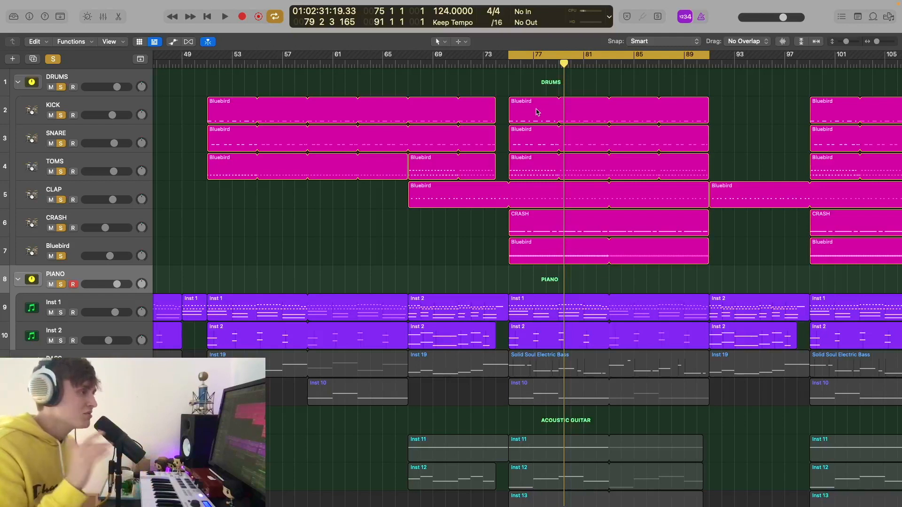
{"action": "left_click", "coordinate": [109, 103]}
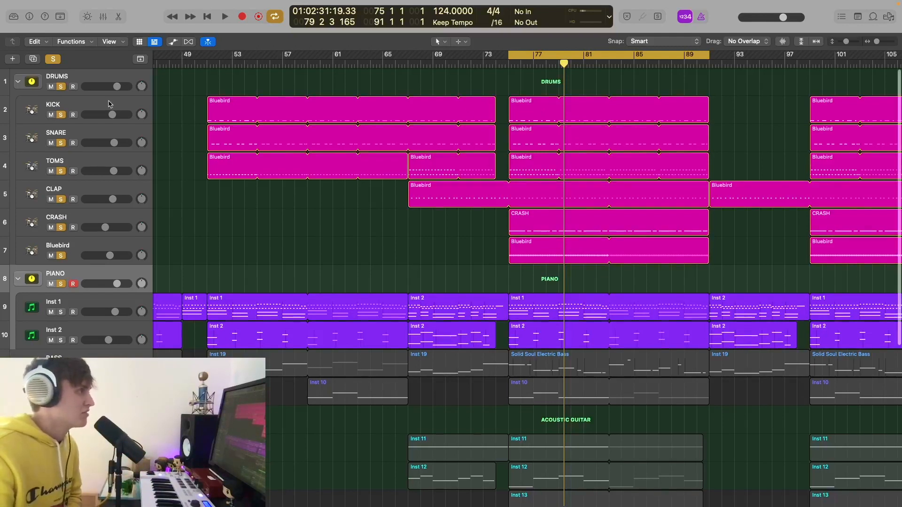
{"action": "scroll", "coordinate": [109, 104], "scroll_direction": "left", "scroll_amount": 2}
{"action": "scroll", "coordinate": [376, 152], "scroll_direction": "right", "scroll_amount": 2}
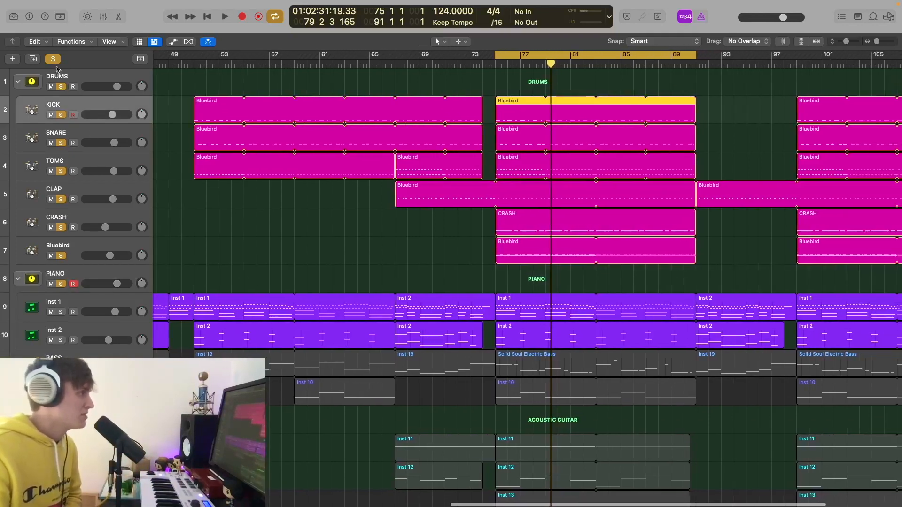
- Clear all solos and inspect the KICK channel's Channel EQ curve in the mixer
{"action": "left_click", "coordinate": [53, 59]}
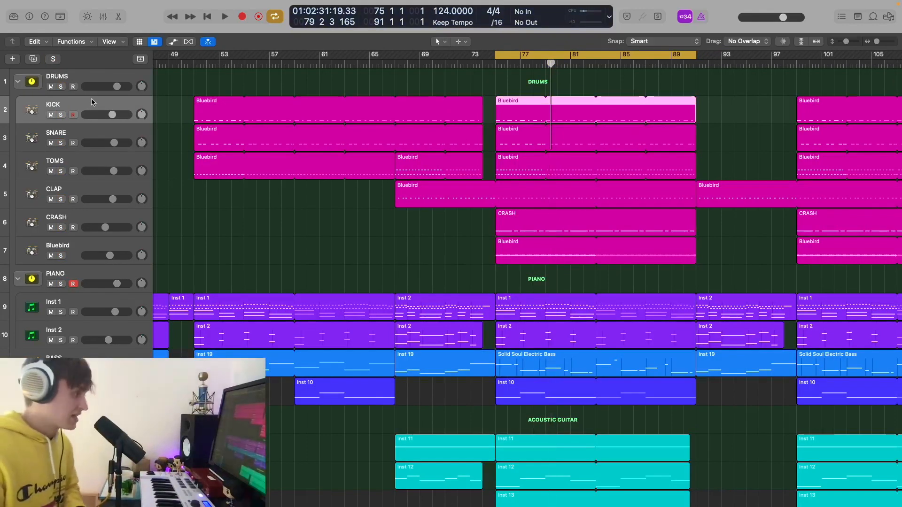
{"action": "key", "text": "x"}
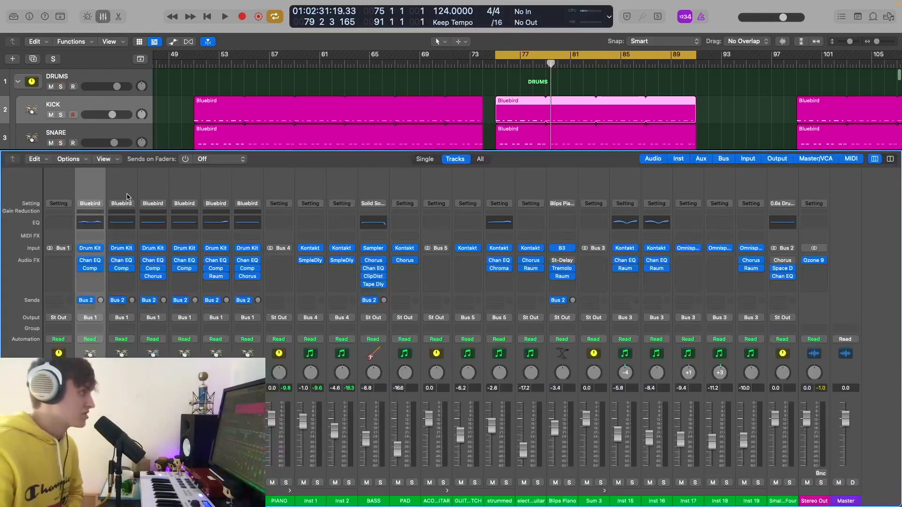
{"action": "left_click", "coordinate": [91, 222]}
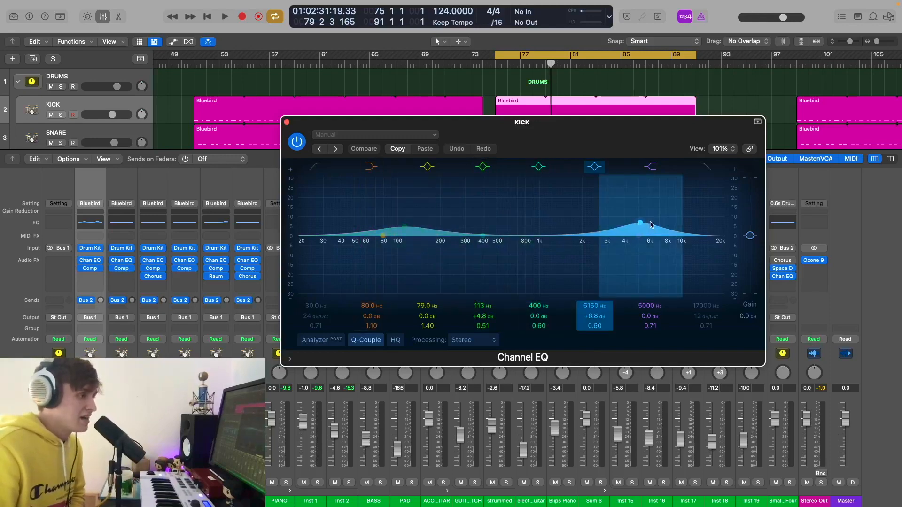
{"action": "left_click", "coordinate": [286, 123]}
{"action": "scroll", "coordinate": [96, 112], "scroll_direction": "down", "scroll_amount": 2}
- Inspect the TOMS Chorus settings and the CRASH Channel EQ curve
{"action": "left_click", "coordinate": [97, 112]}
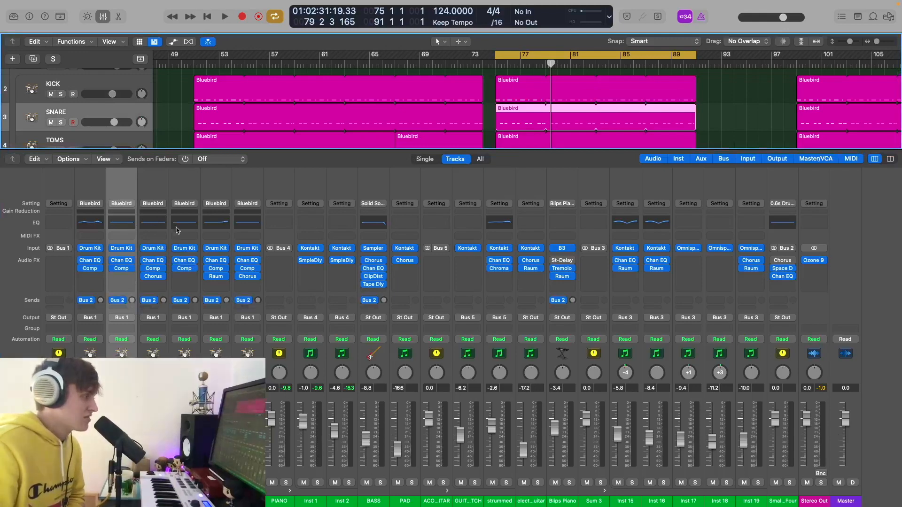
{"action": "left_click", "coordinate": [153, 277]}
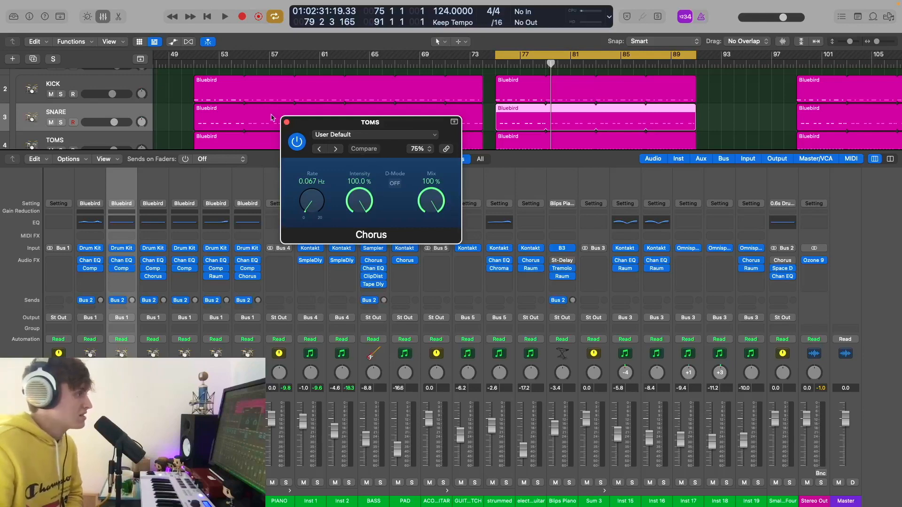
{"action": "left_click", "coordinate": [287, 122]}
{"action": "left_click", "coordinate": [218, 223]}
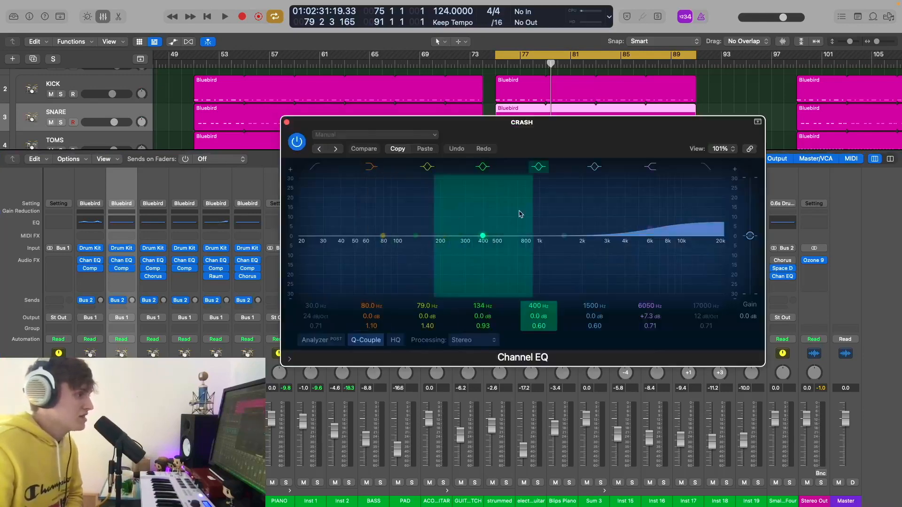
{"action": "left_click", "coordinate": [287, 123]}
- Solo the DRUMS group at the bar 75 loop start, then clear the solo again
{"action": "key", "text": "x"}
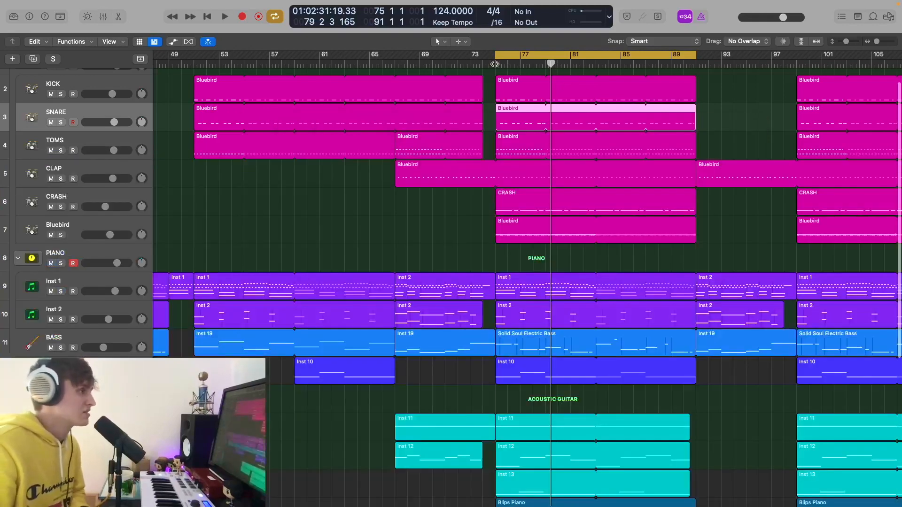
{"action": "key", "text": "space"}
{"action": "scroll", "coordinate": [66, 283], "scroll_direction": "up", "scroll_amount": 1}
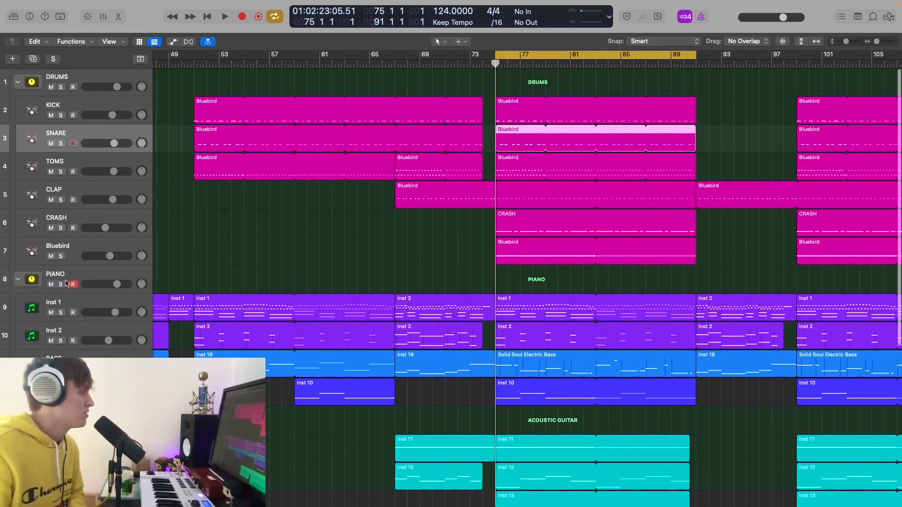
{"action": "left_click", "coordinate": [61, 87]}
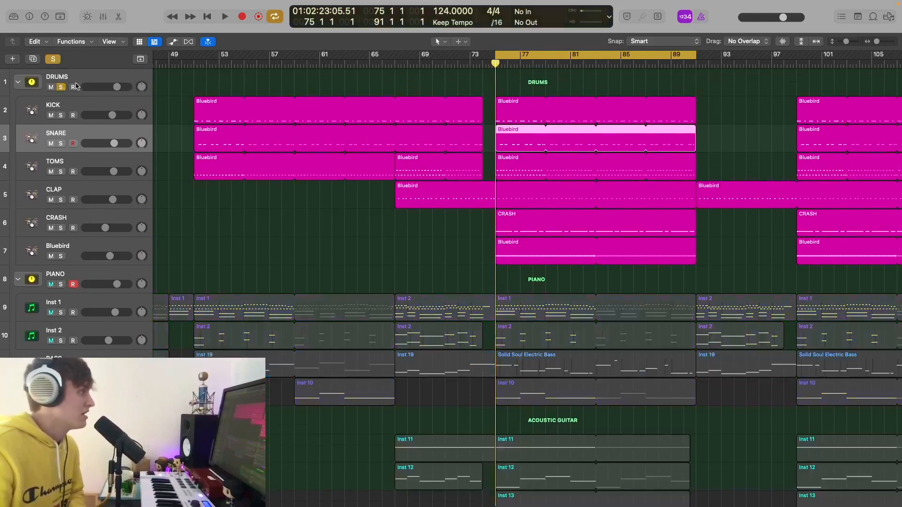
{"action": "left_click", "coordinate": [87, 83]}
{"action": "key", "text": "x"}
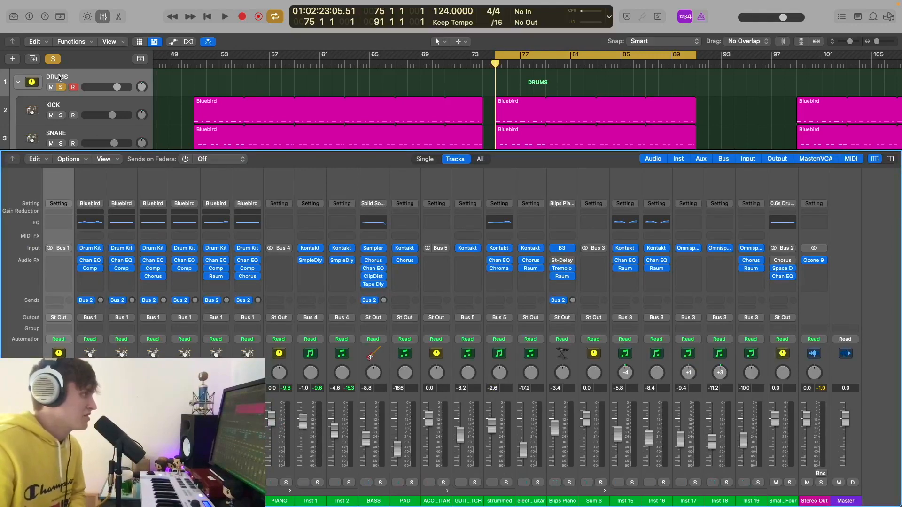
{"action": "left_click", "coordinate": [54, 59]}
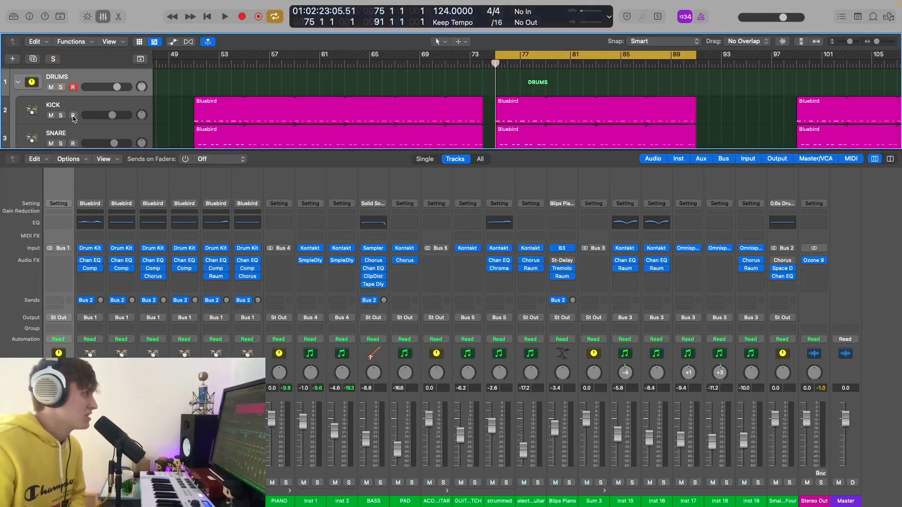
{"action": "key", "text": "x"}
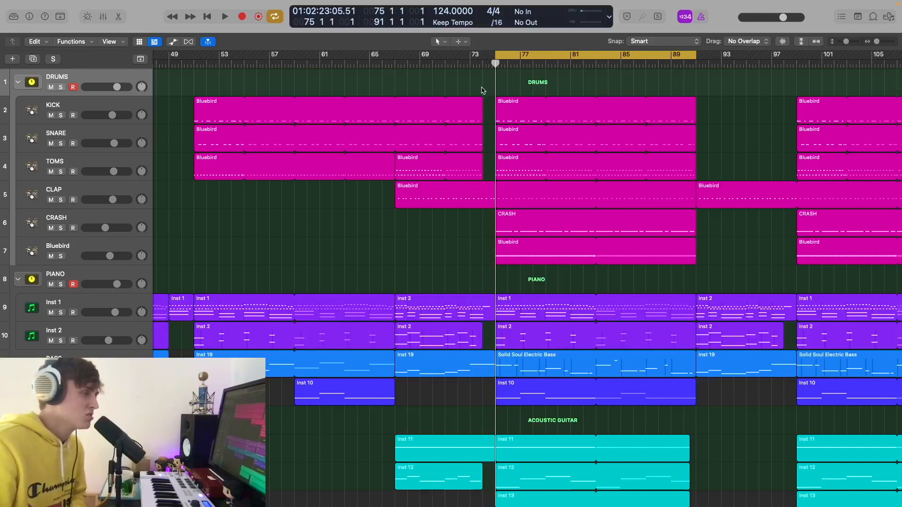
- Play the song with the DRUMS folder and Inst 1 piano soloed
{"action": "key", "text": "space"}
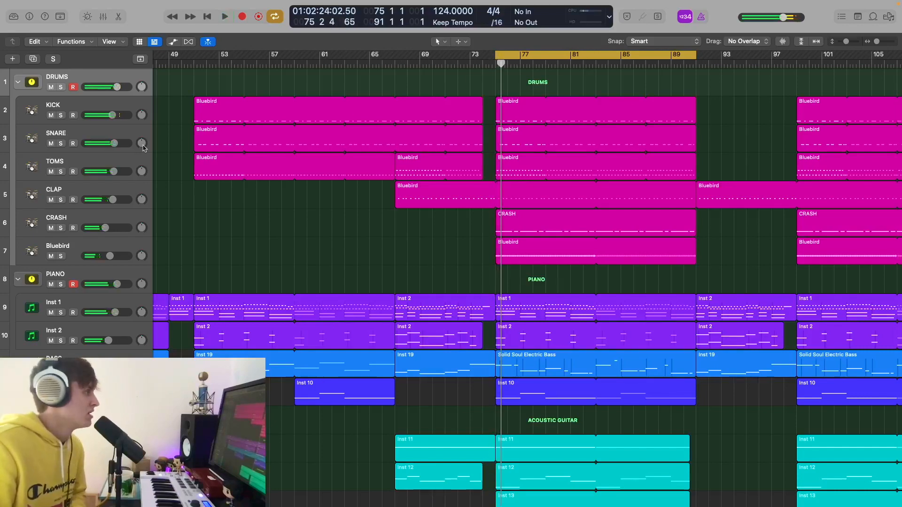
{"action": "left_click", "coordinate": [60, 87]}
{"action": "left_click", "coordinate": [61, 313]}
{"action": "key", "text": "space"}
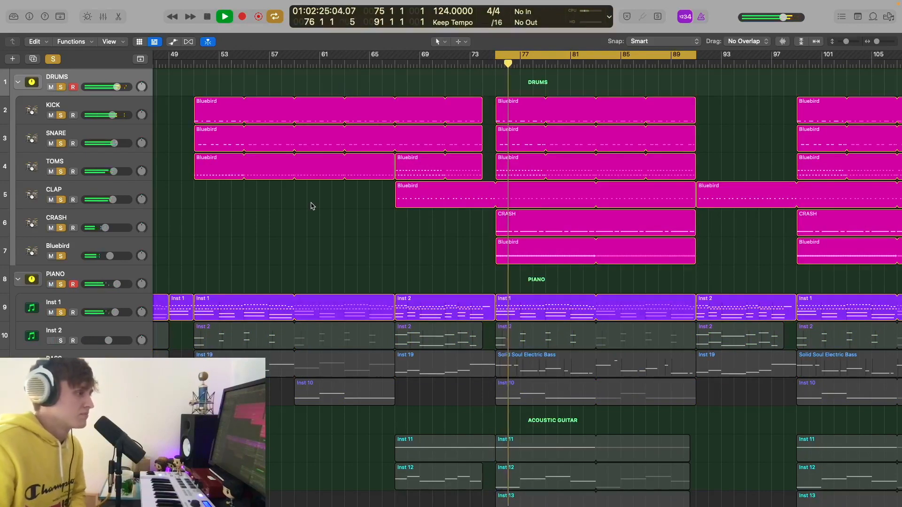
- Zoom out, stop playback, and open the Drummer editor for the Bluebird region
{"action": "key", "text": "z"}
{"action": "key", "text": "space"}
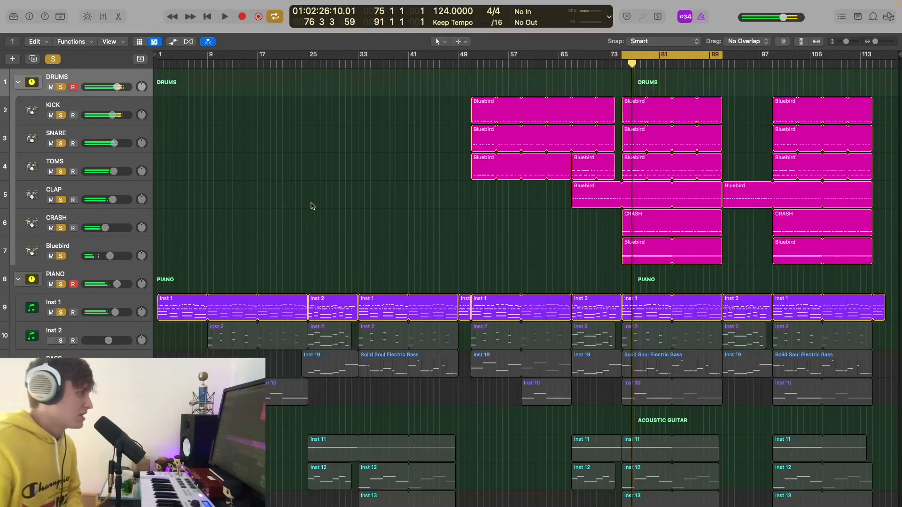
{"action": "left_click", "coordinate": [117, 241]}
{"action": "key", "text": "x"}
{"action": "key", "text": "x"}
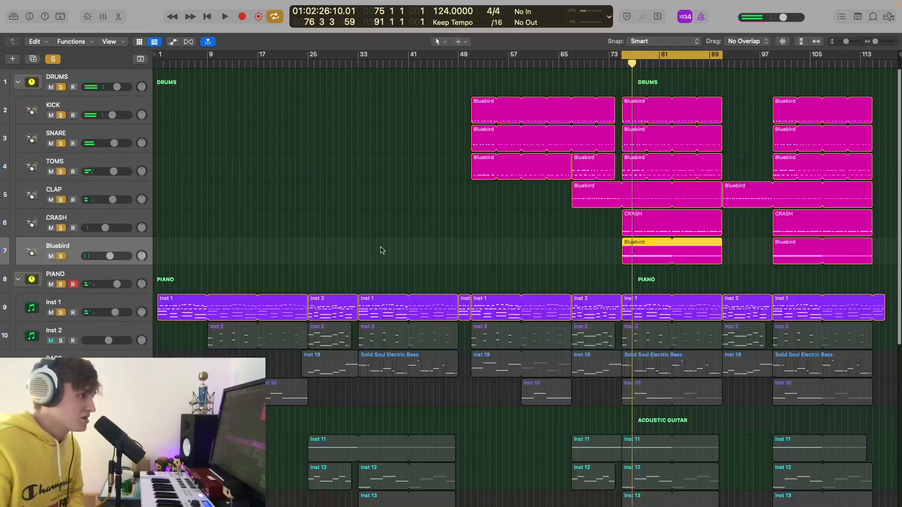
{"action": "key", "text": "e"}
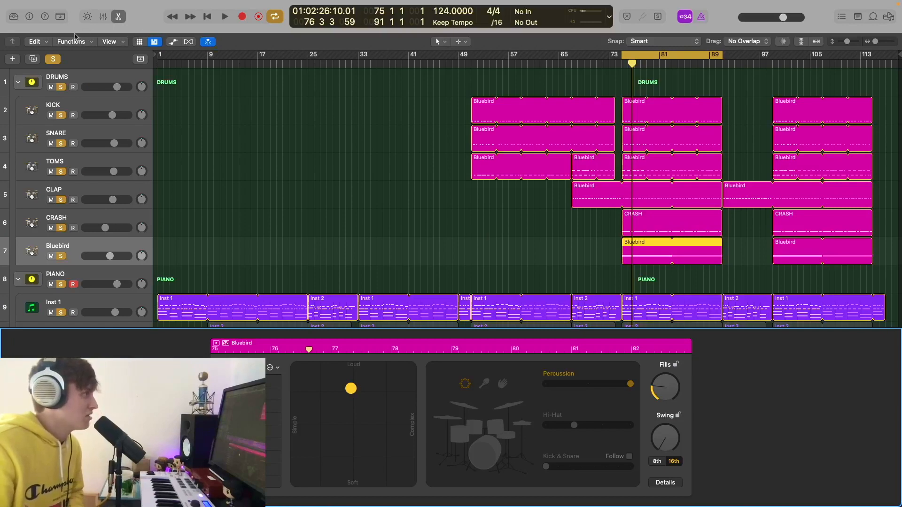
- Open the new-track dialog, pick Drummer, then cancel without adding a track
{"action": "left_click", "coordinate": [14, 60]}
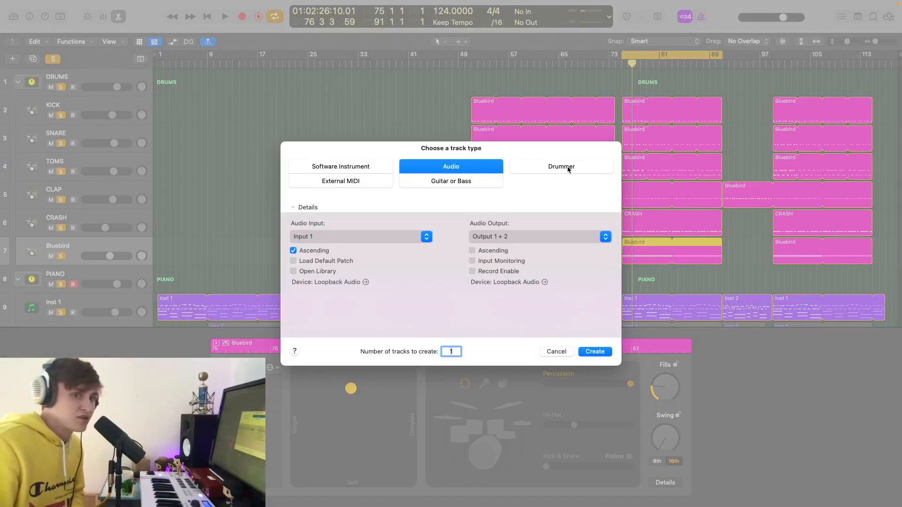
{"action": "left_click", "coordinate": [581, 170]}
{"action": "left_click", "coordinate": [550, 352]}
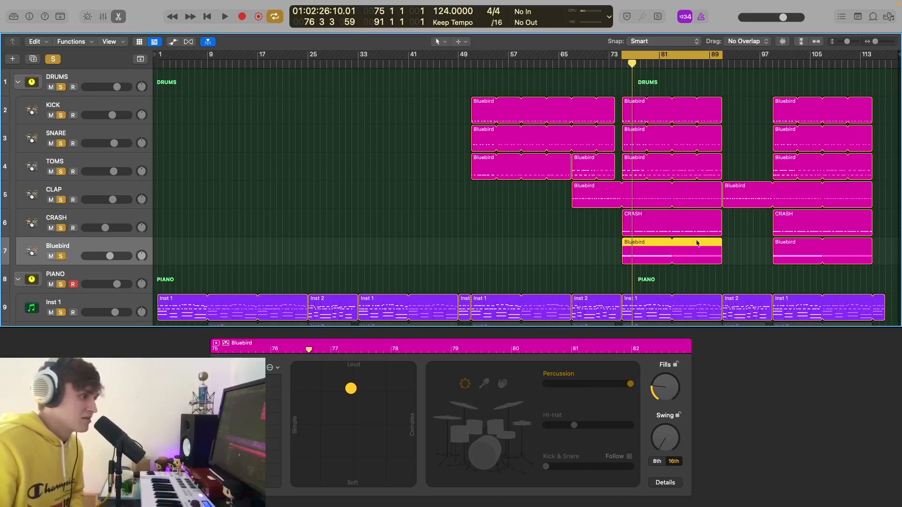
- Clear all solos, play Bluebird soloed from bar 75, then unsolo it and stop
{"action": "key", "text": "space"}
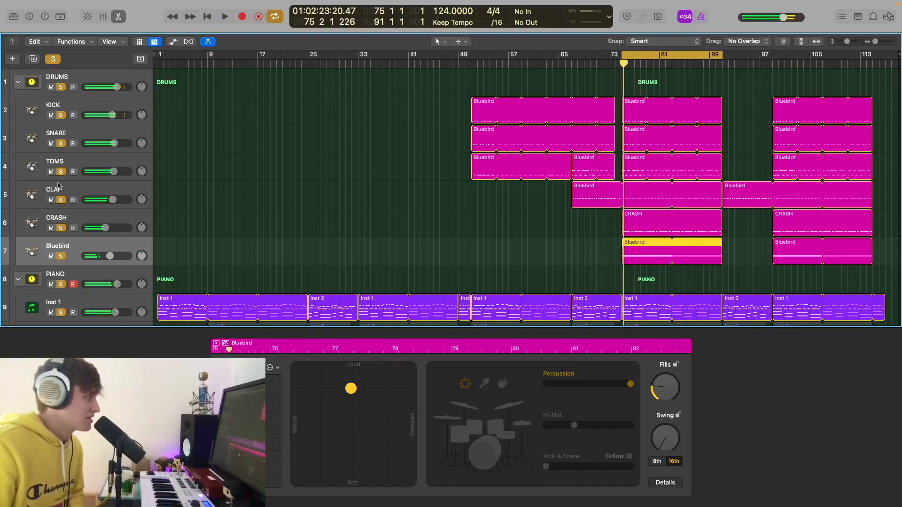
{"action": "left_click", "coordinate": [53, 58]}
{"action": "left_click", "coordinate": [61, 256]}
{"action": "key", "text": "space"}
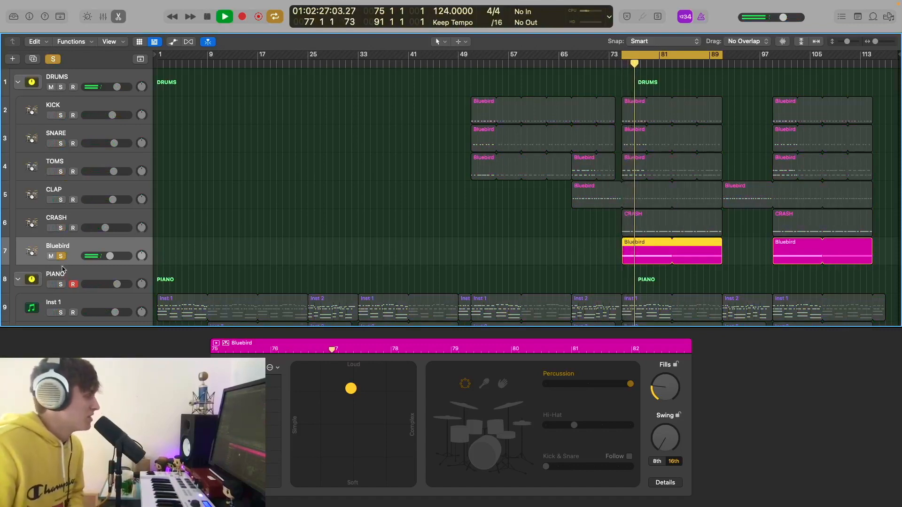
{"action": "key", "text": "s"}
{"action": "key", "text": "space"}
{"action": "scroll", "coordinate": [340, 226], "scroll_direction": "down", "scroll_amount": 10}
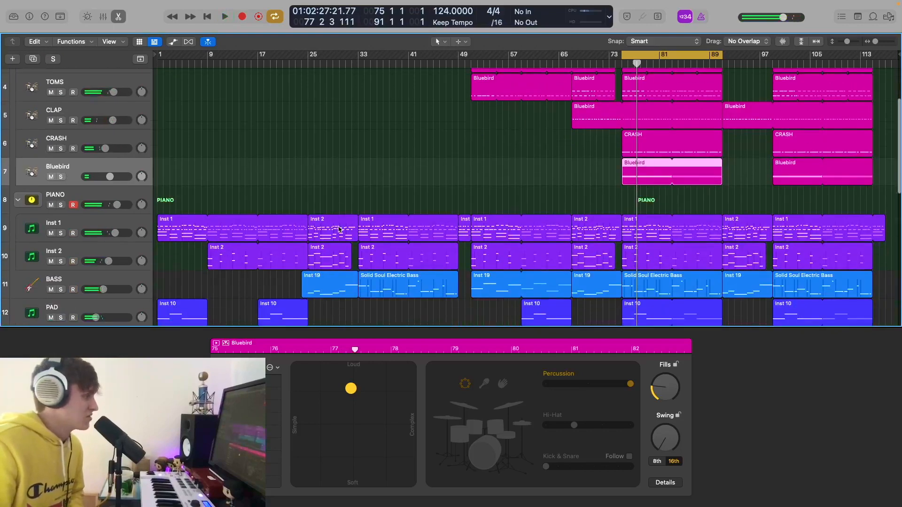
- Mute the drum tracks from DRUMS down through Bluebird
{"action": "scroll", "coordinate": [70, 100], "scroll_direction": "up", "scroll_amount": 10}
{"action": "left_click_drag", "start_coordinate": [52, 88], "coordinate": [57, 256]}
{"action": "scroll", "coordinate": [152, 194], "scroll_direction": "down", "scroll_amount": 3}
{"action": "scroll", "coordinate": [152, 194], "scroll_direction": "down", "scroll_amount": 5}
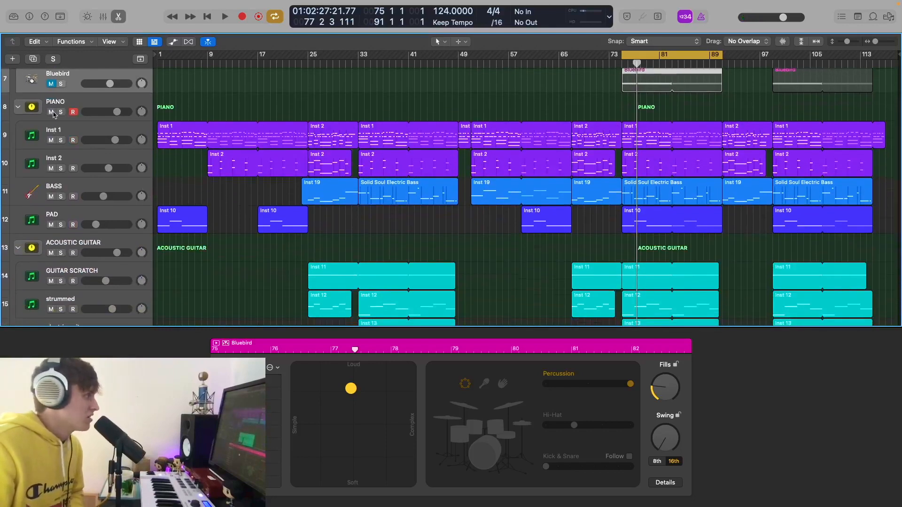
- Solo BASS, Inst 2 and Inst 1, set the playhead to bar 33, and select BASS
{"action": "left_click_drag", "start_coordinate": [64, 198], "coordinate": [58, 136]}
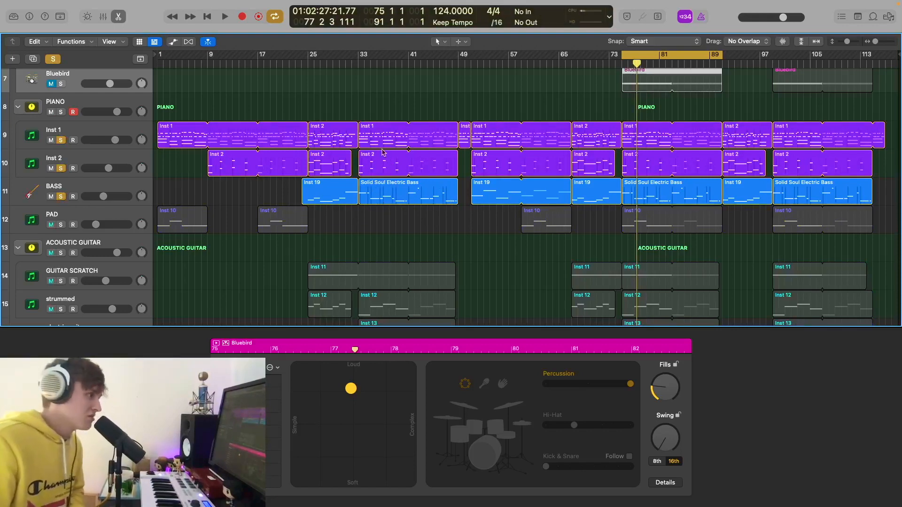
{"action": "left_click", "coordinate": [355, 64]}
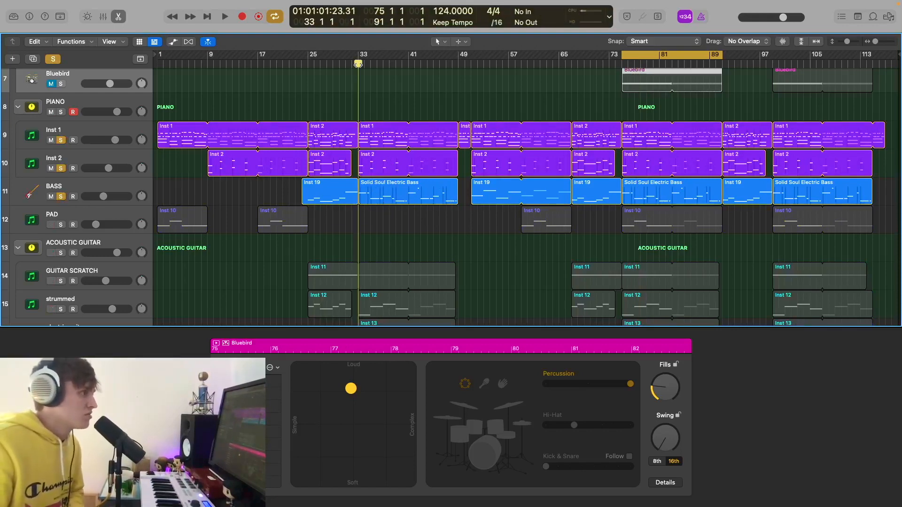
{"action": "left_click", "coordinate": [117, 187]}
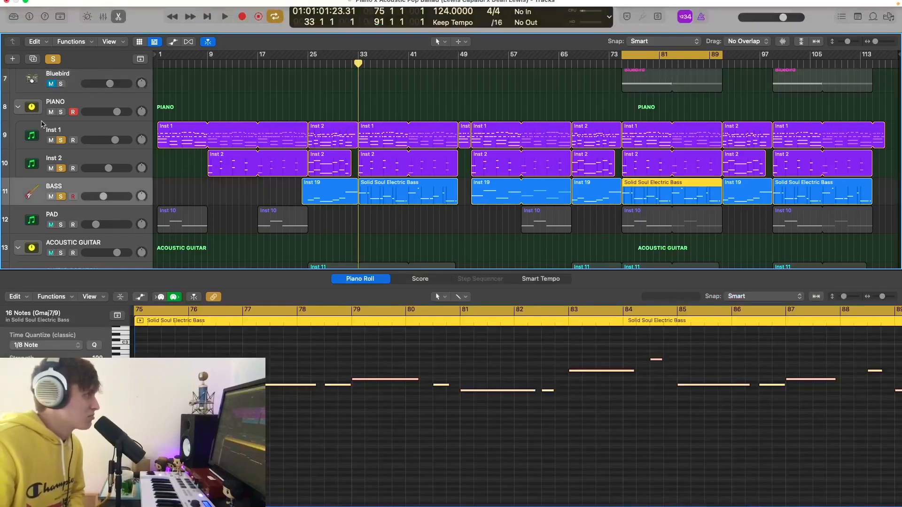
- Glance at the Library, enable Catch in the Piano Roll, play the bass line, then select PAD
{"action": "left_click", "coordinate": [19, 20]}
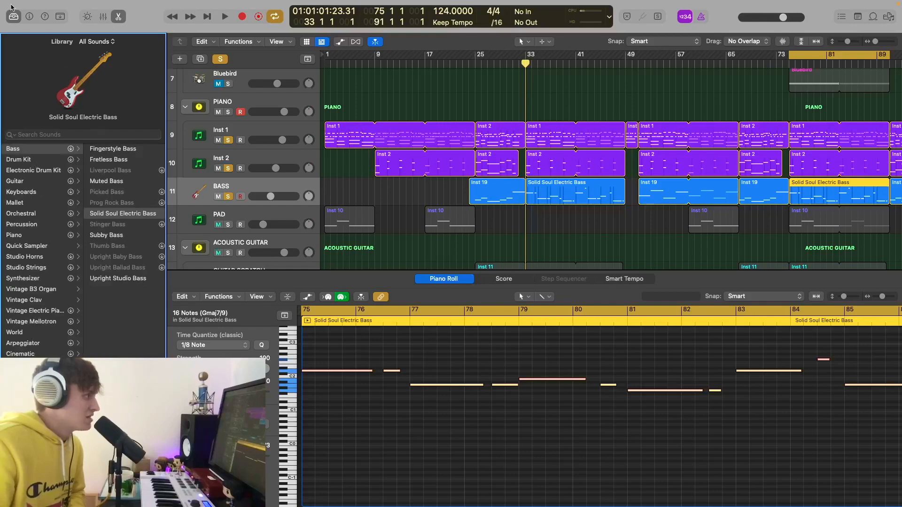
{"action": "left_click", "coordinate": [13, 19]}
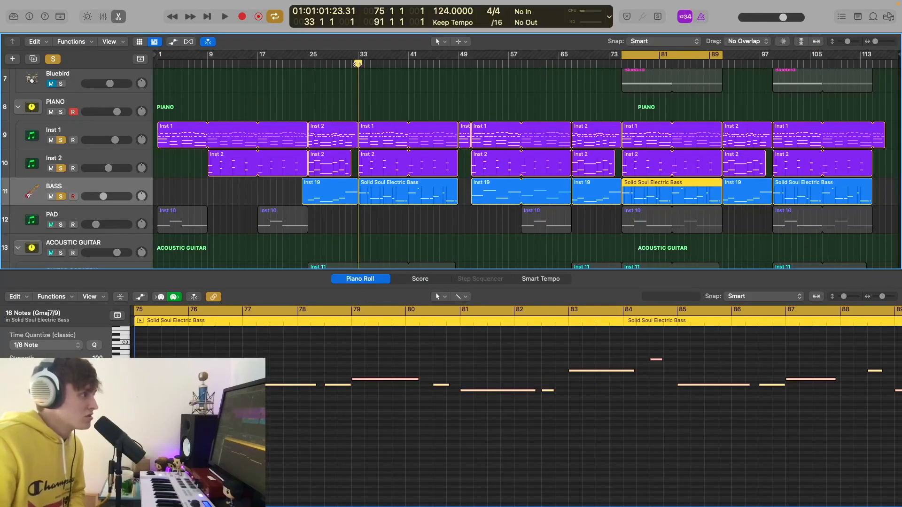
{"action": "left_click", "coordinate": [358, 64]}
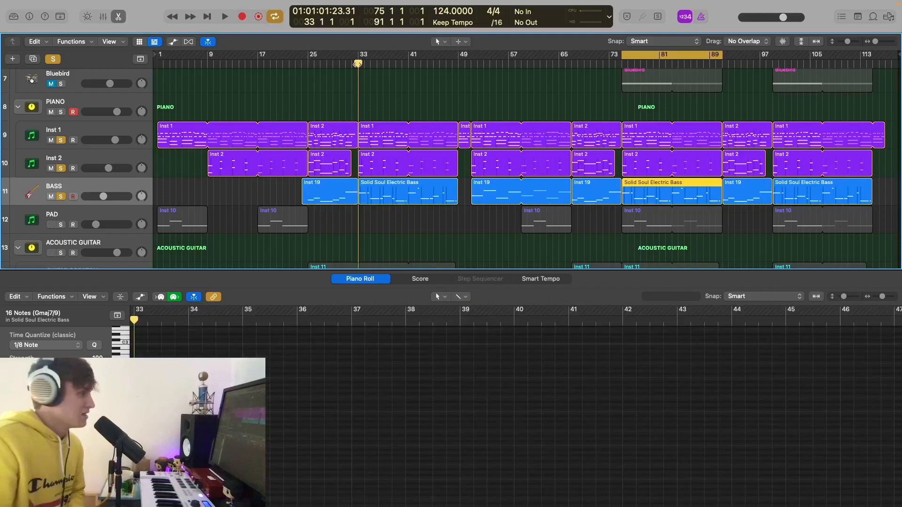
{"action": "key", "text": "space"}
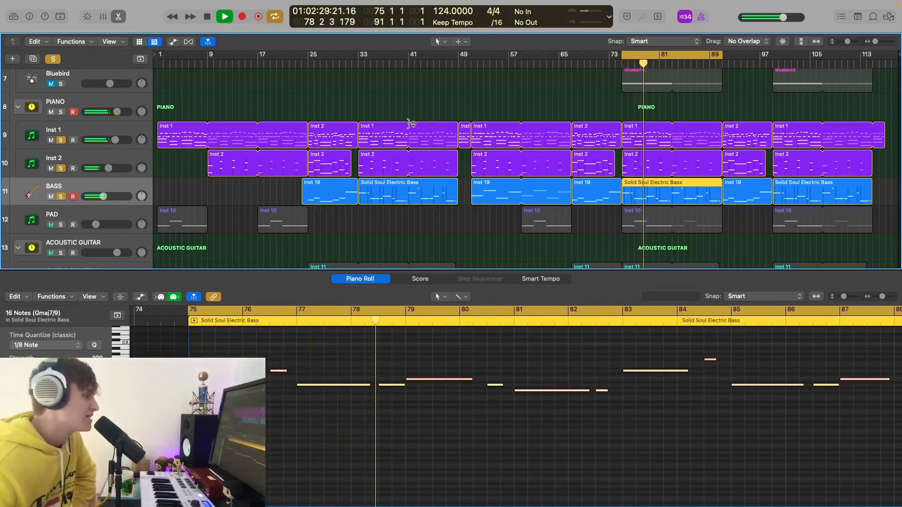
{"action": "scroll", "coordinate": [408, 124], "scroll_direction": "down", "scroll_amount": 3}
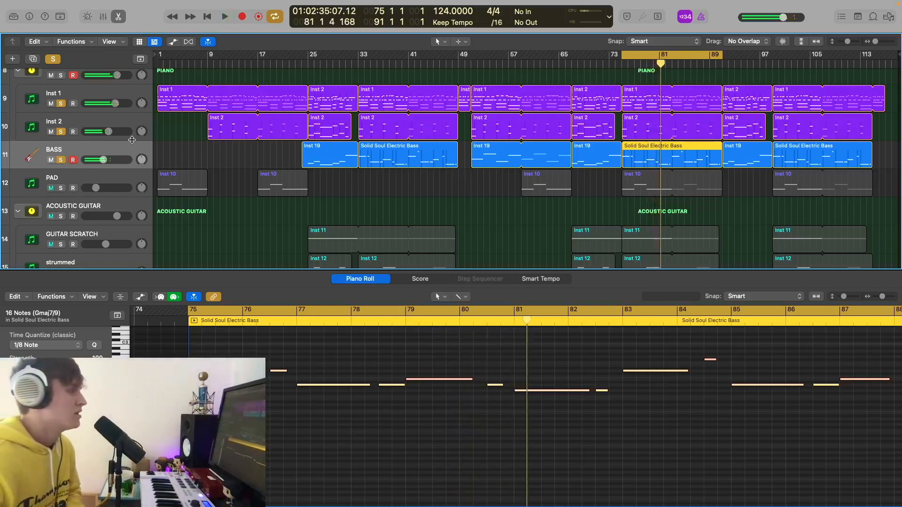
{"action": "key", "text": "Down"}
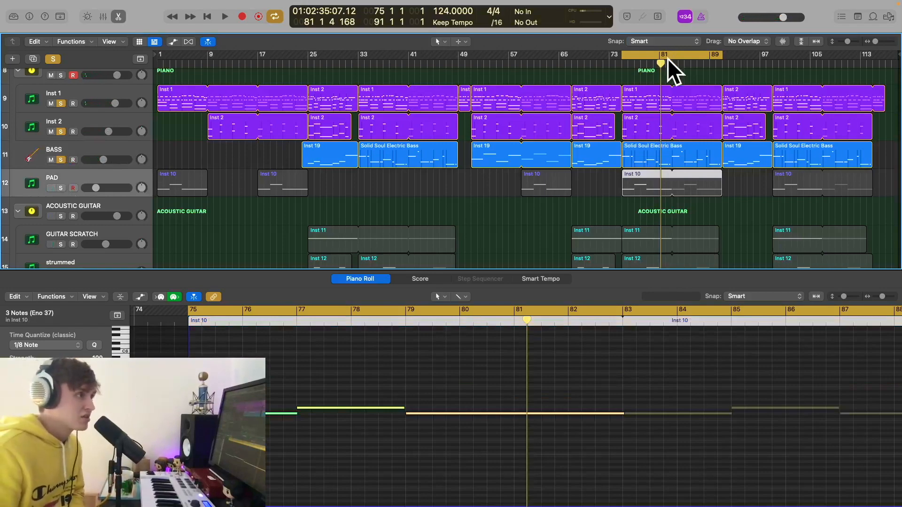
- Solo PAD and close its Kontakt instrument window in the mixer
{"action": "scroll", "coordinate": [653, 81], "scroll_direction": "up", "scroll_amount": 10}
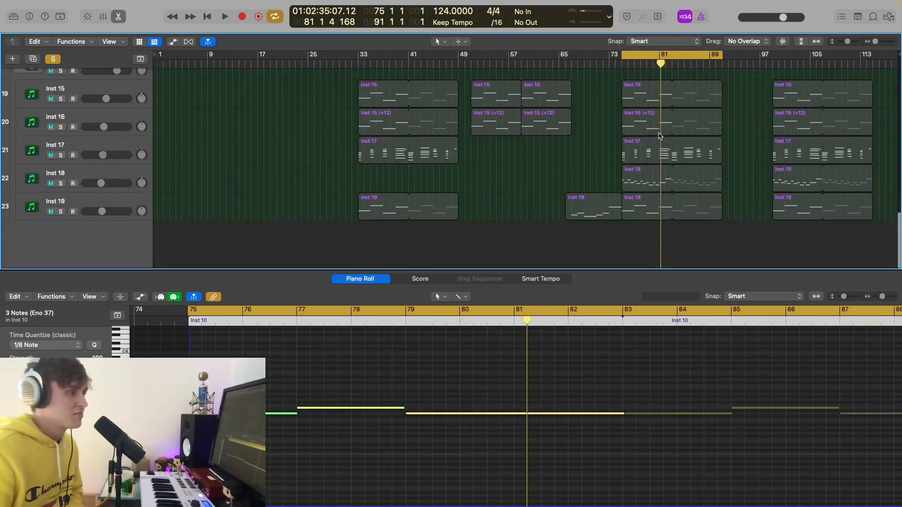
{"action": "scroll", "coordinate": [660, 136], "scroll_direction": "down", "scroll_amount": 10}
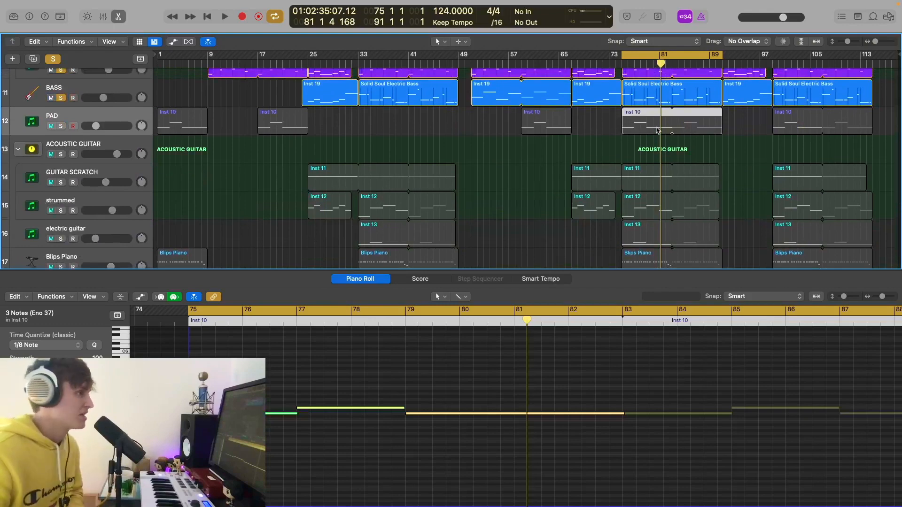
{"action": "left_click", "coordinate": [60, 127]}
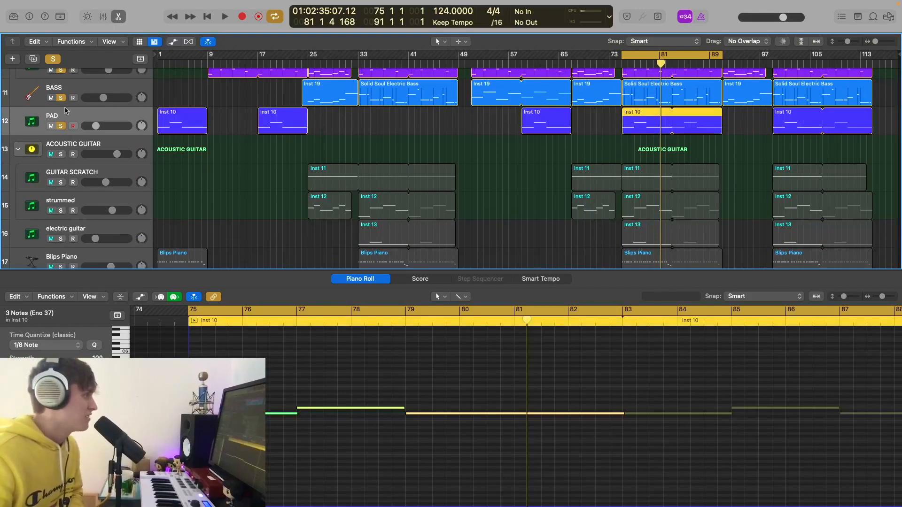
{"action": "key", "text": "x"}
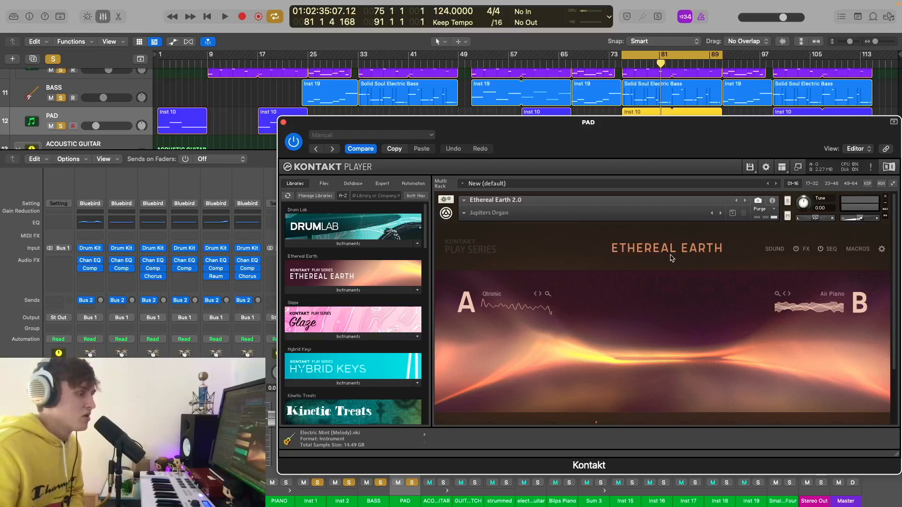
{"action": "scroll", "coordinate": [671, 258], "scroll_direction": "down", "scroll_amount": 5}
{"action": "scroll", "coordinate": [672, 258], "scroll_direction": "up", "scroll_amount": 5}
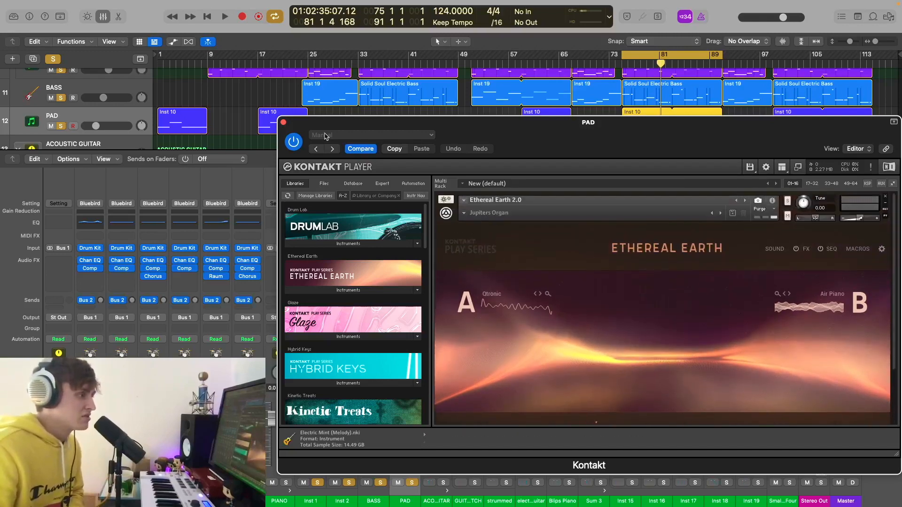
{"action": "left_click", "coordinate": [283, 124]}
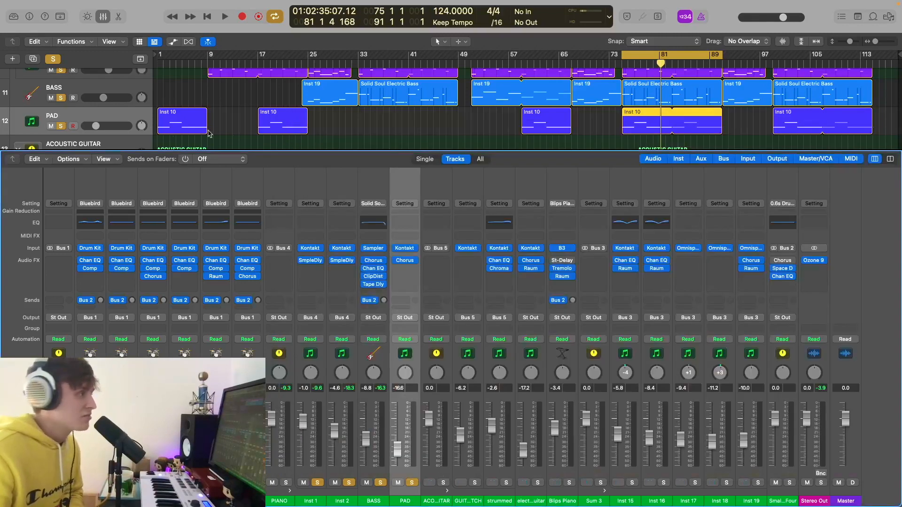
{"action": "left_click", "coordinate": [102, 16]}
- Play with BASS and Inst 2 unsoloed and inspect PAD's Chorus (0.033 Hz, 100% intensity, 100% mix)
{"action": "key", "text": "space"}
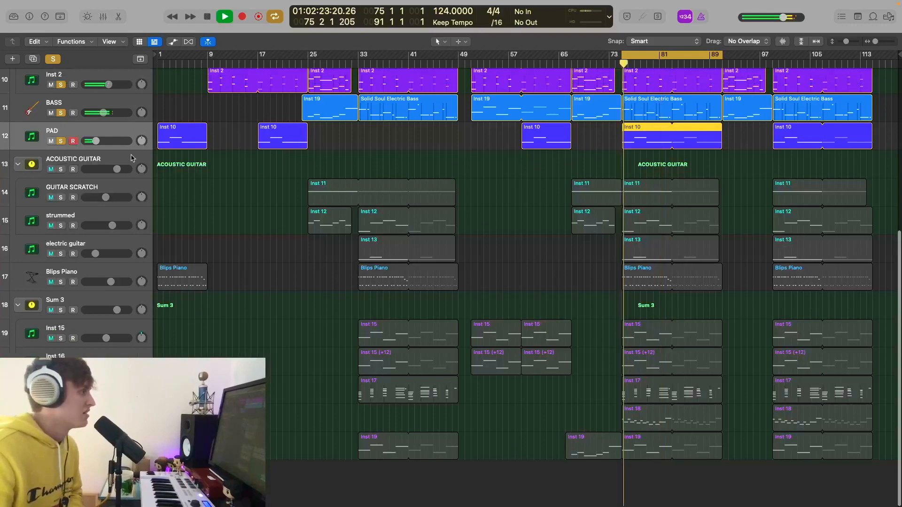
{"action": "left_click_drag", "start_coordinate": [61, 113], "coordinate": [60, 65]}
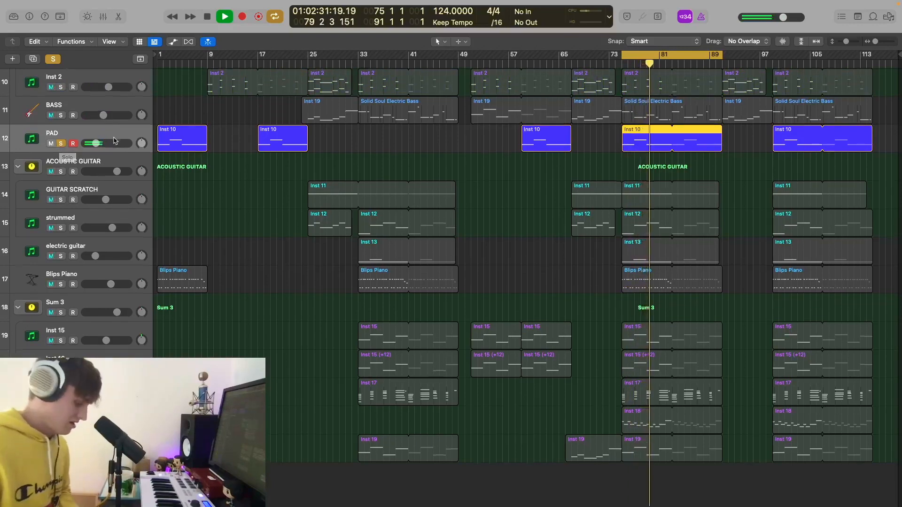
{"action": "scroll", "coordinate": [112, 141], "scroll_direction": "up", "scroll_amount": 1}
{"action": "key", "text": "x"}
{"action": "left_click", "coordinate": [405, 262]}
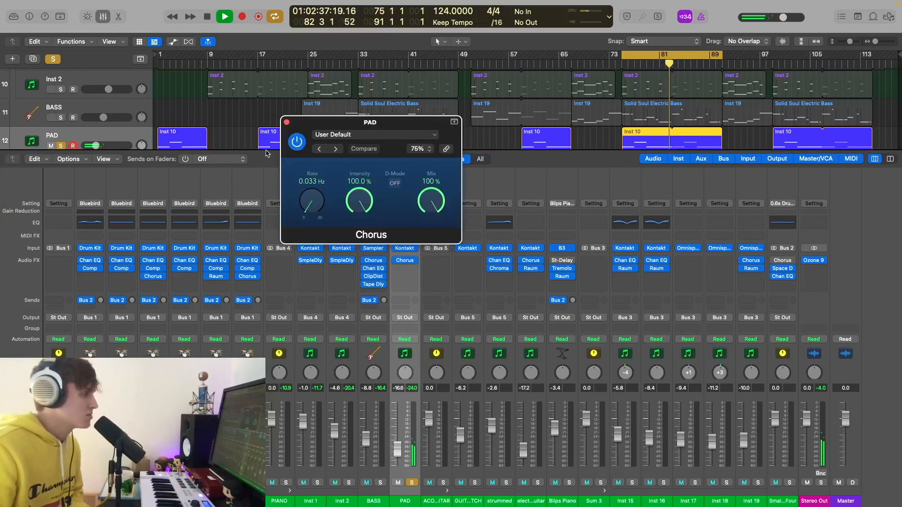
{"action": "left_click", "coordinate": [286, 121]}
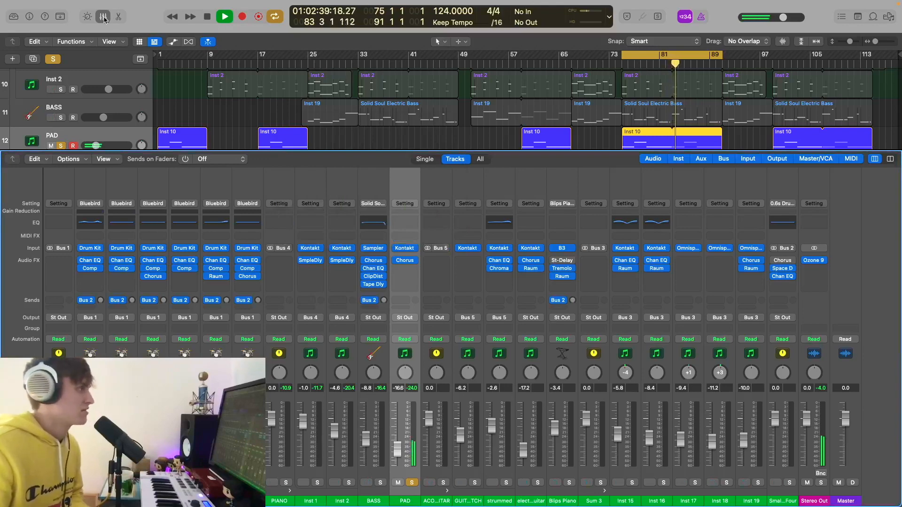
{"action": "left_click", "coordinate": [103, 16]}
{"action": "key", "text": "space"}
- Solo the bass, piano and drum tracks alongside PAD
{"action": "scroll", "coordinate": [72, 153], "scroll_direction": "up", "scroll_amount": 2}
{"action": "left_click_drag", "start_coordinate": [61, 152], "coordinate": [60, 94]}
{"action": "scroll", "coordinate": [60, 93], "scroll_direction": "up", "scroll_amount": 8}
{"action": "left_click_drag", "start_coordinate": [61, 215], "coordinate": [61, 70]}
{"action": "scroll", "coordinate": [543, 94], "scroll_direction": "up", "scroll_amount": 5}
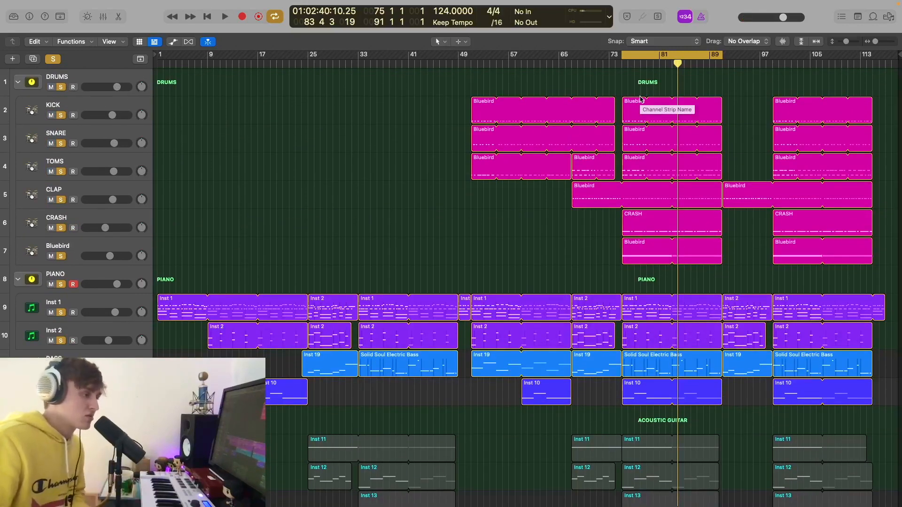
- Stop playback, shrink the track rows, and solo GUITAR SCRATCH instead of DRUMS through PAD
{"action": "key", "text": "space"}
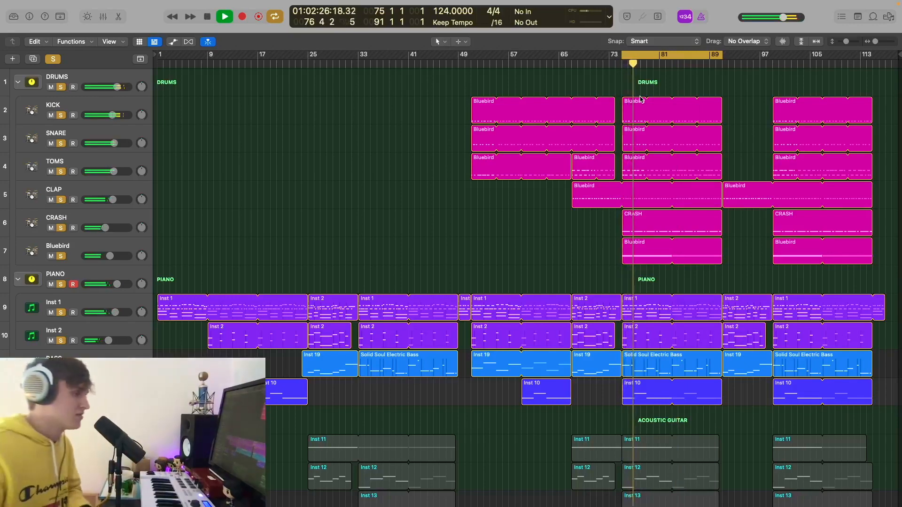
{"action": "key", "text": "space"}
{"action": "key", "text": "super+Up"}
{"action": "key", "text": "super+Up"}
{"action": "key", "text": "super+Up"}
{"action": "key", "text": "super+Up"}
{"action": "key", "text": "super+Up"}
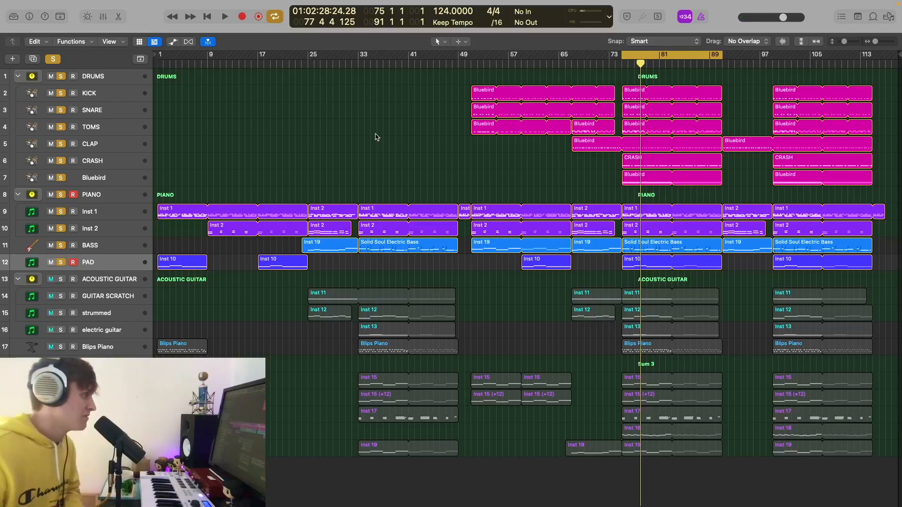
{"action": "left_click_drag", "start_coordinate": [59, 261], "coordinate": [62, 62]}
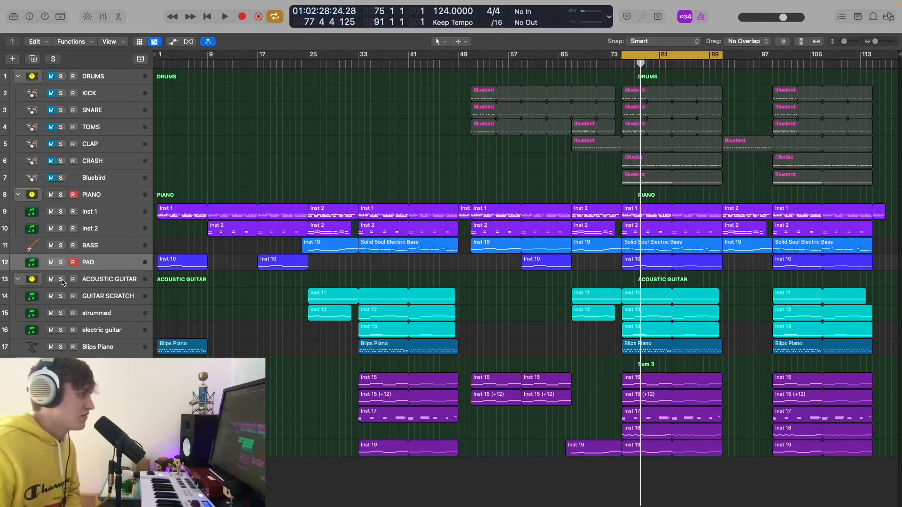
{"action": "left_click", "coordinate": [61, 297]}
- Play GUITAR SCRATCH from bar 75 and show its channel in the mixer
{"action": "left_click", "coordinate": [623, 64]}
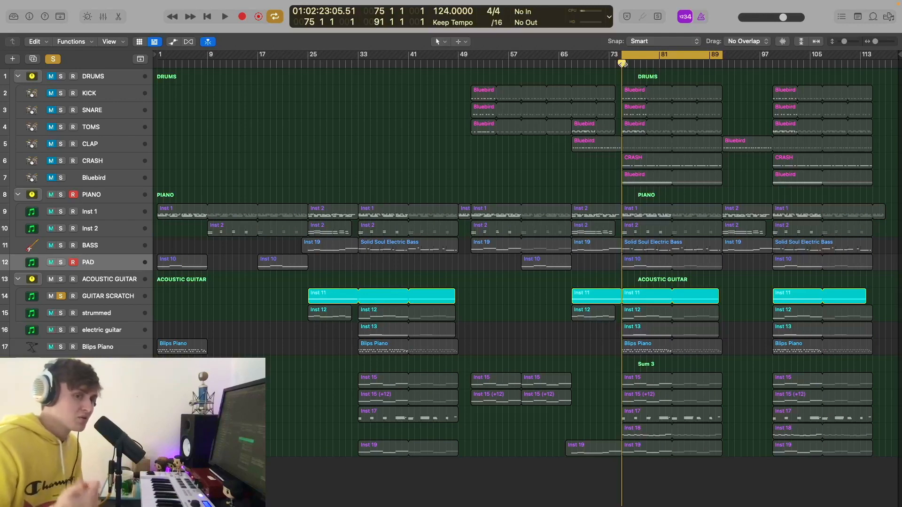
{"action": "key", "text": "space"}
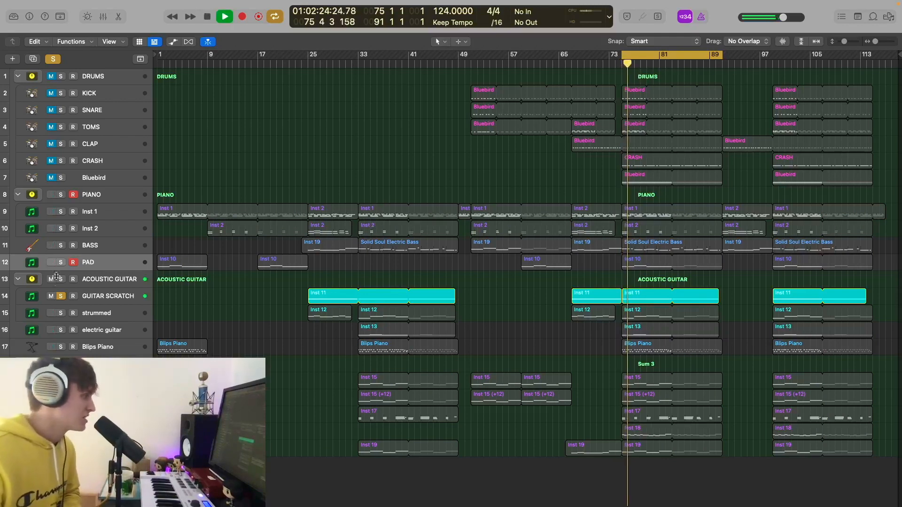
{"action": "left_click", "coordinate": [101, 297]}
{"action": "key", "text": "x"}
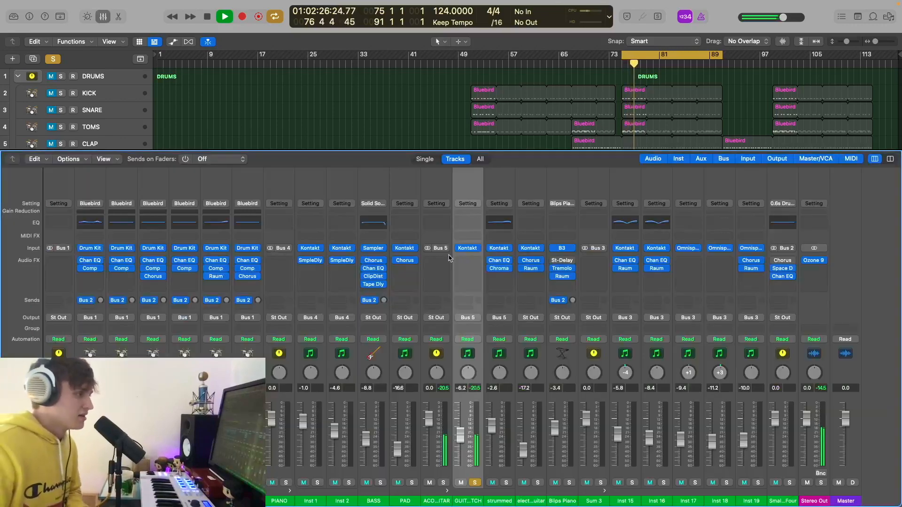
- Inspect the GUITAR SCRATCH Kontakt guitar, hide the mixer, and add the drum tracks to the solo
{"action": "left_click", "coordinate": [467, 250]}
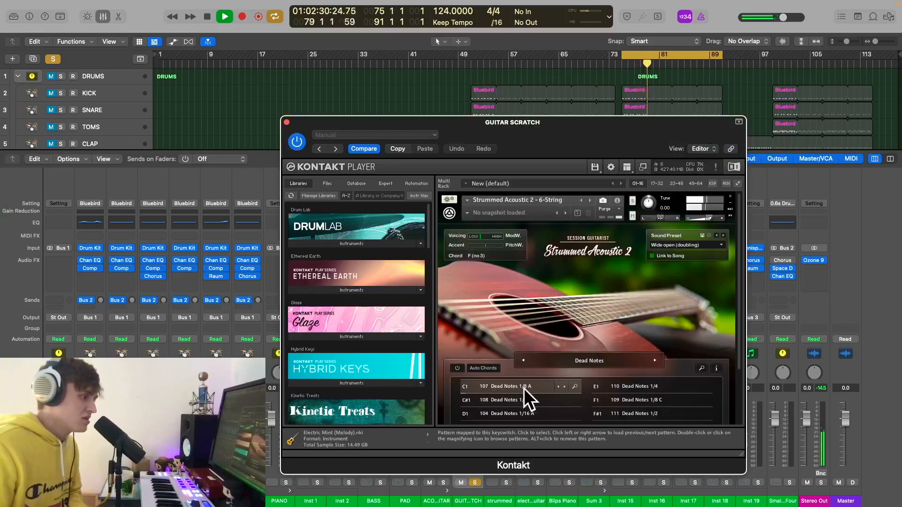
{"action": "left_click", "coordinate": [287, 122]}
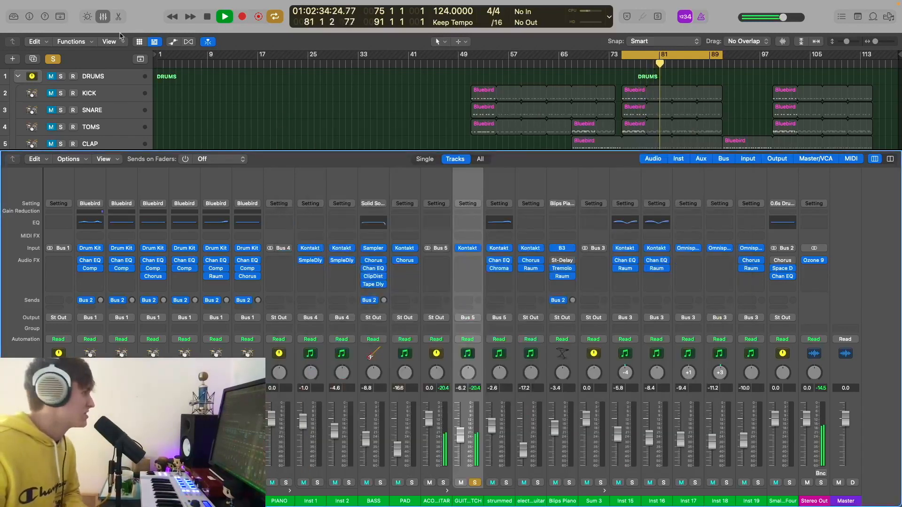
{"action": "key", "text": "x"}
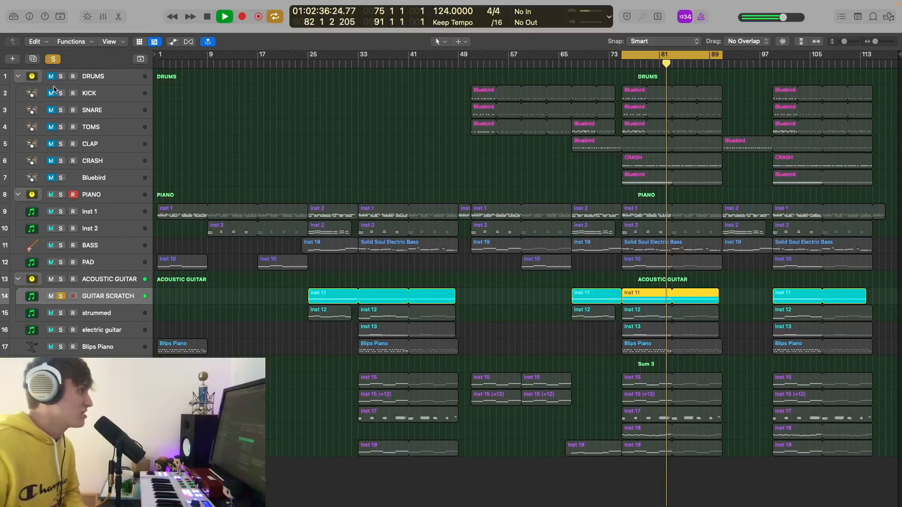
{"action": "left_click_drag", "start_coordinate": [61, 77], "coordinate": [61, 178]}
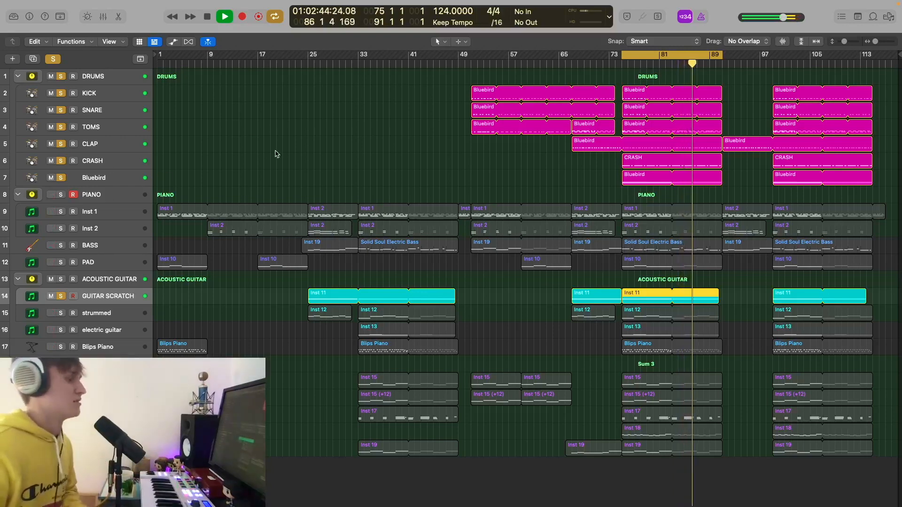
- Stop playback and swap GUITAR SCRATCH for strummed in the solo, showing strummed in the mixer
{"action": "key", "text": "space"}
{"action": "left_click", "coordinate": [61, 313]}
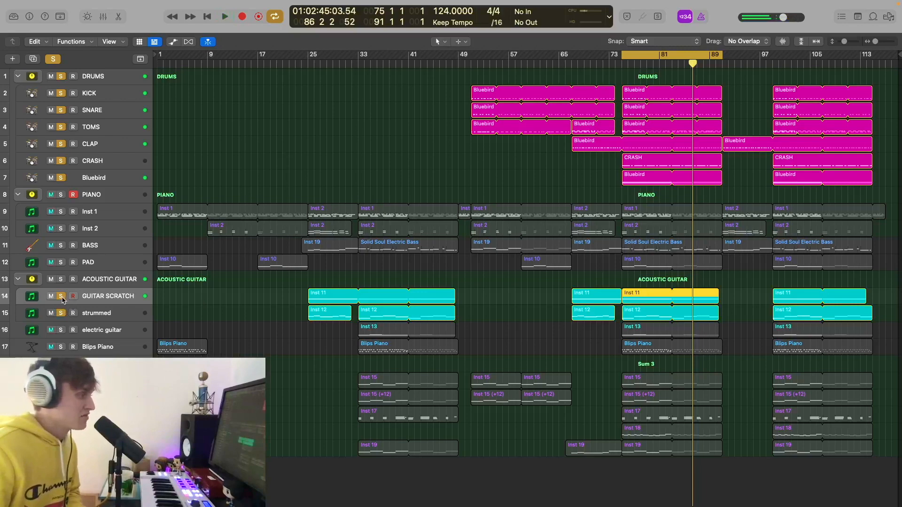
{"action": "left_click", "coordinate": [61, 296]}
{"action": "left_click", "coordinate": [105, 313]}
{"action": "key", "text": "x"}
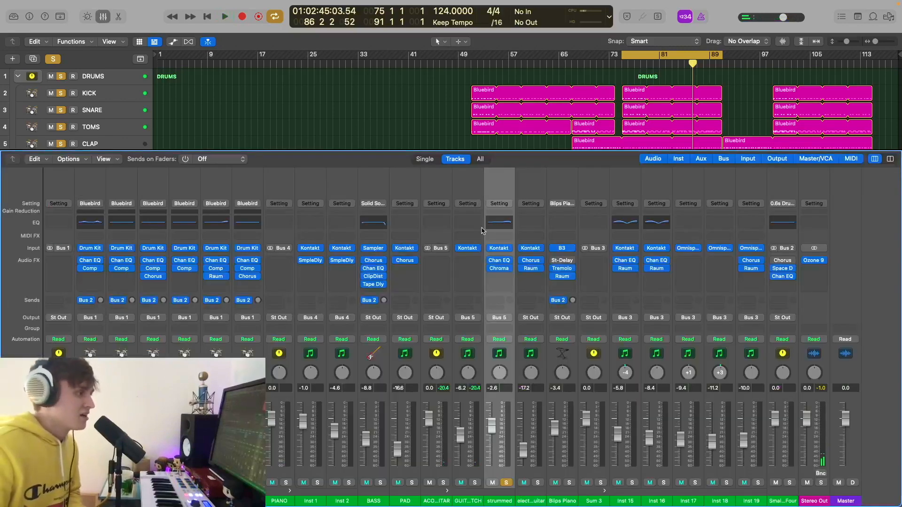
- Review strummed's Channel EQ and ChromaVerb (Room, 1.10 s decay, 16% wet), then close the mixer
{"action": "left_click", "coordinate": [504, 226]}
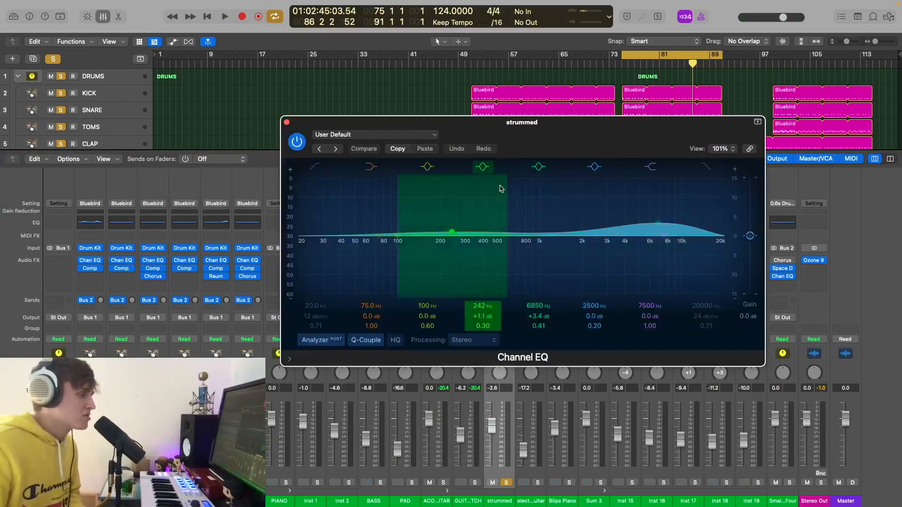
{"action": "left_click", "coordinate": [287, 121]}
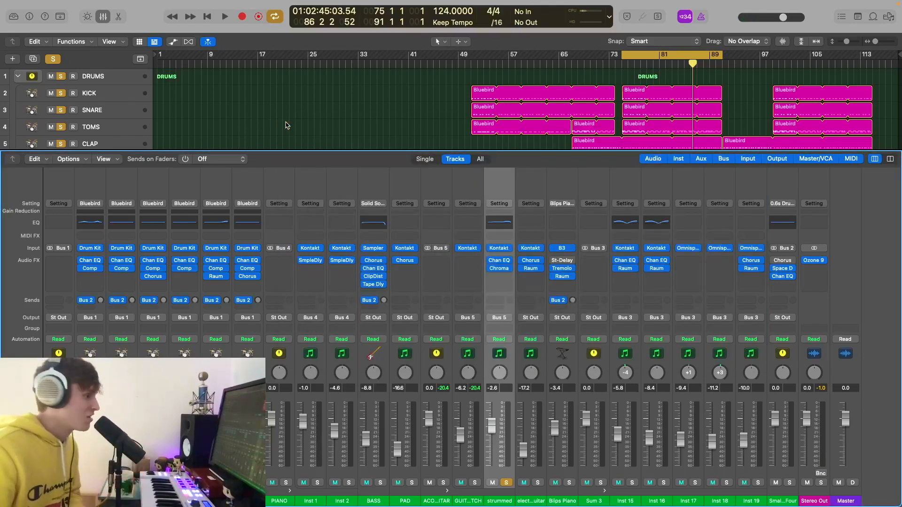
{"action": "left_click", "coordinate": [501, 270]}
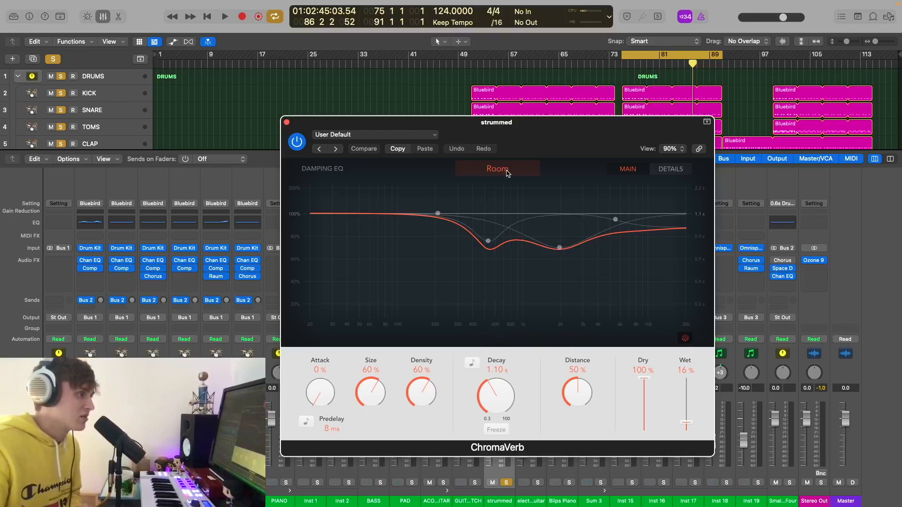
{"action": "left_click", "coordinate": [286, 123]}
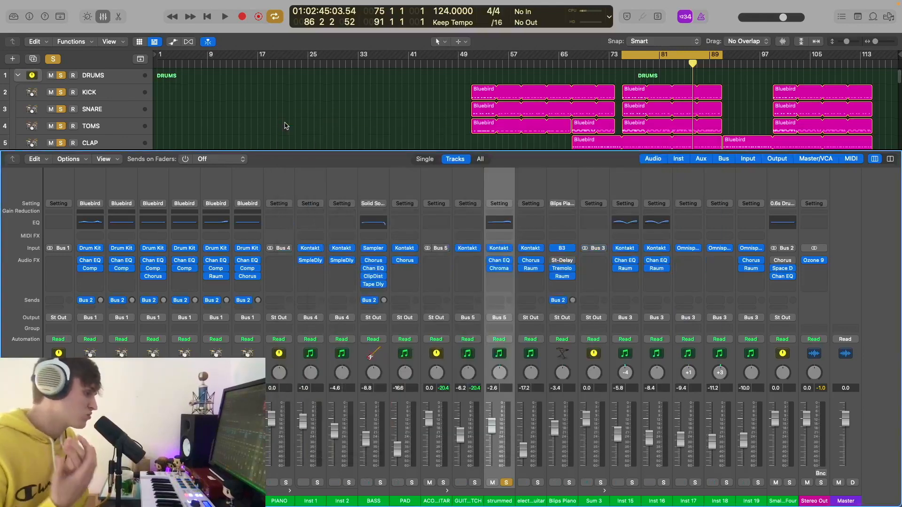
{"action": "left_click", "coordinate": [105, 18]}
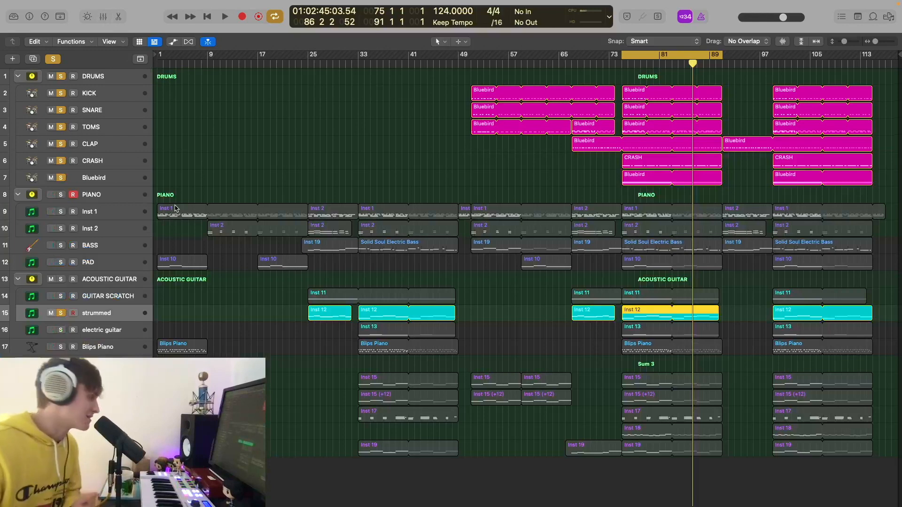
- Play from bar 75 with the ACOUSTIC GUITAR stack and PIANO folder soloed and the drums un-soloed
{"action": "left_click", "coordinate": [622, 63]}
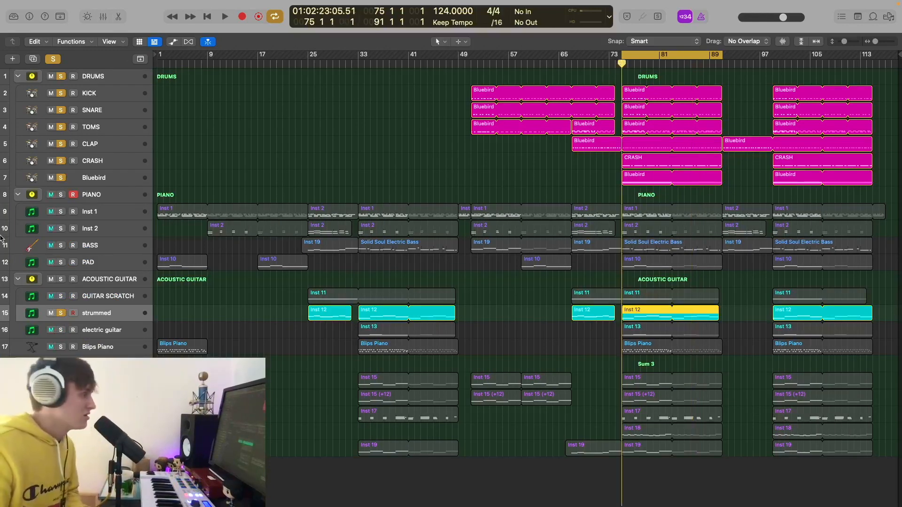
{"action": "left_click", "coordinate": [61, 280]}
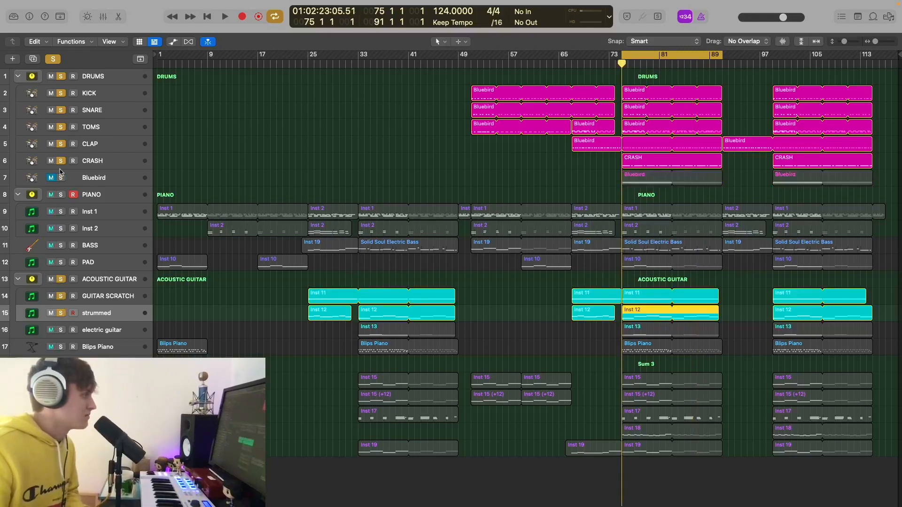
{"action": "left_click", "coordinate": [61, 177]}
{"action": "key", "text": "space"}
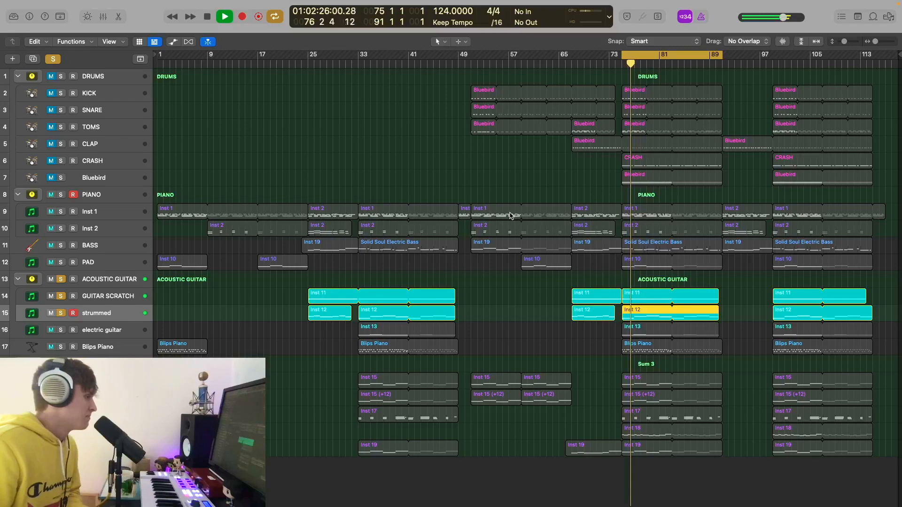
{"action": "left_click", "coordinate": [61, 195]}
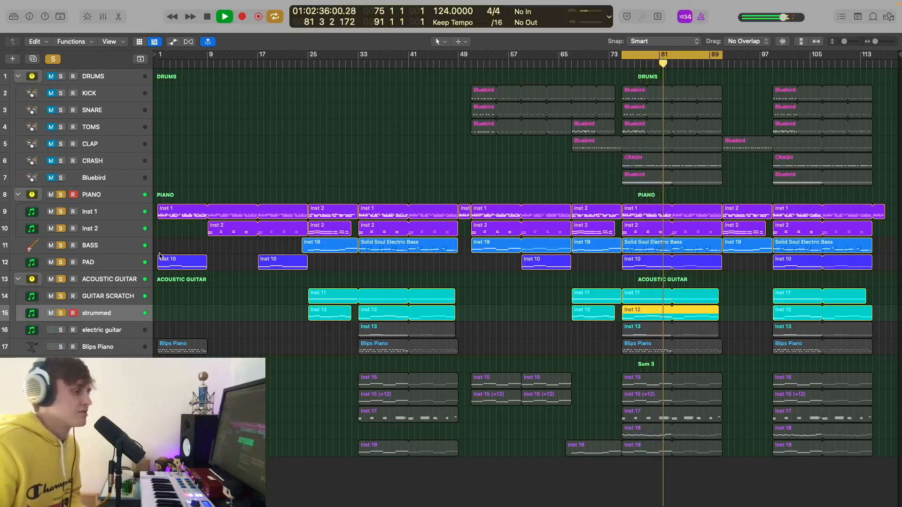
- Re-solo the drum tracks and replay the section from bar 75, stopping near bar 77
{"action": "key", "text": "space"}
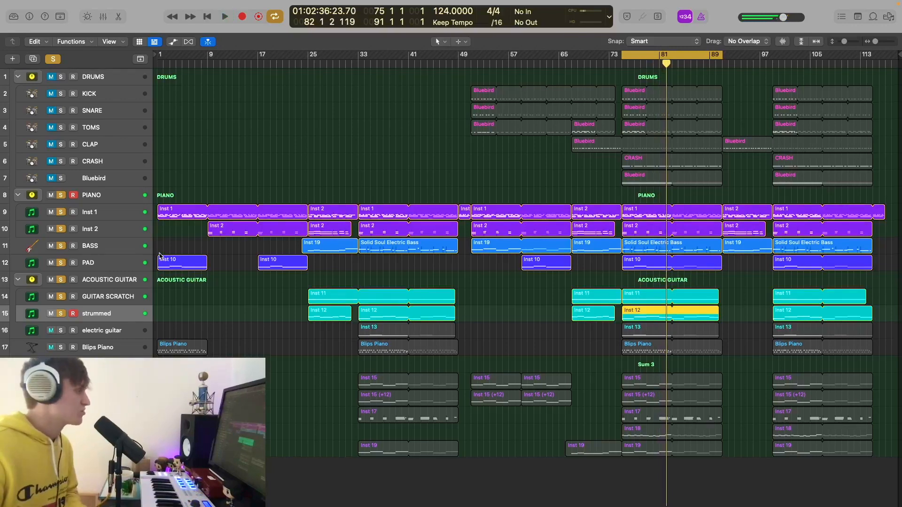
{"action": "left_click_drag", "start_coordinate": [61, 179], "coordinate": [62, 93]}
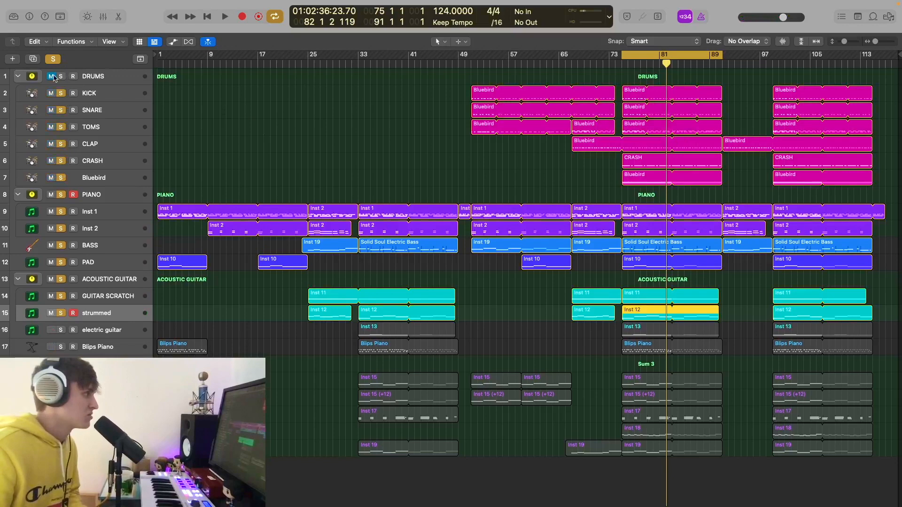
{"action": "key", "text": "space"}
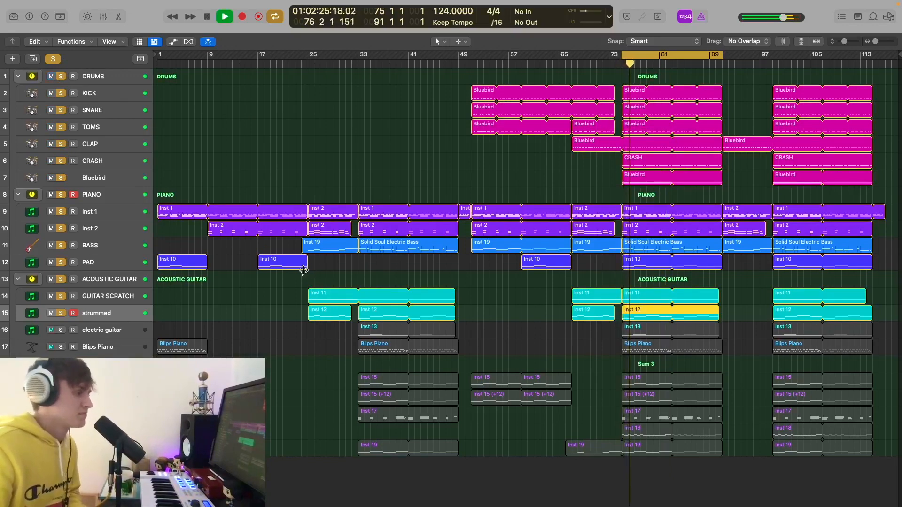
{"action": "key", "text": "space"}
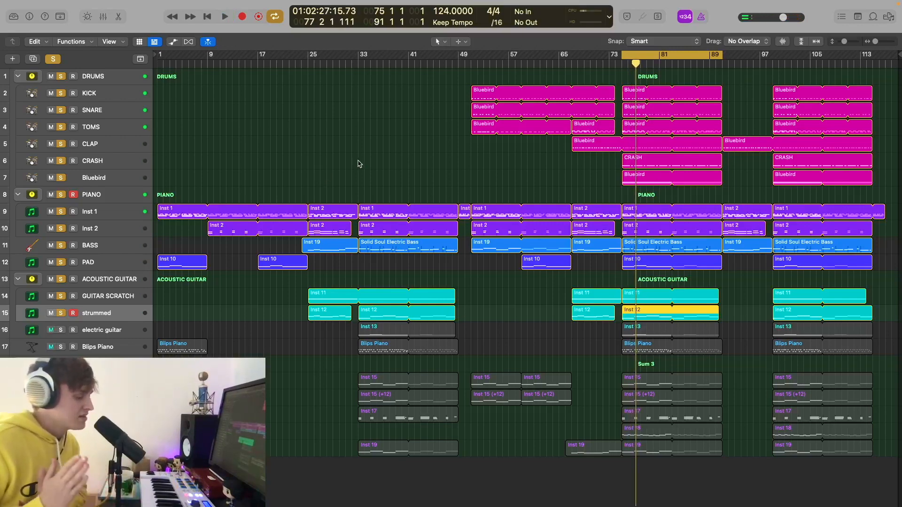
- Solo only the electric guitar and play it with its Kontakt Electric Vintage instrument open
{"action": "left_click", "coordinate": [111, 336]}
{"action": "key", "text": "x"}
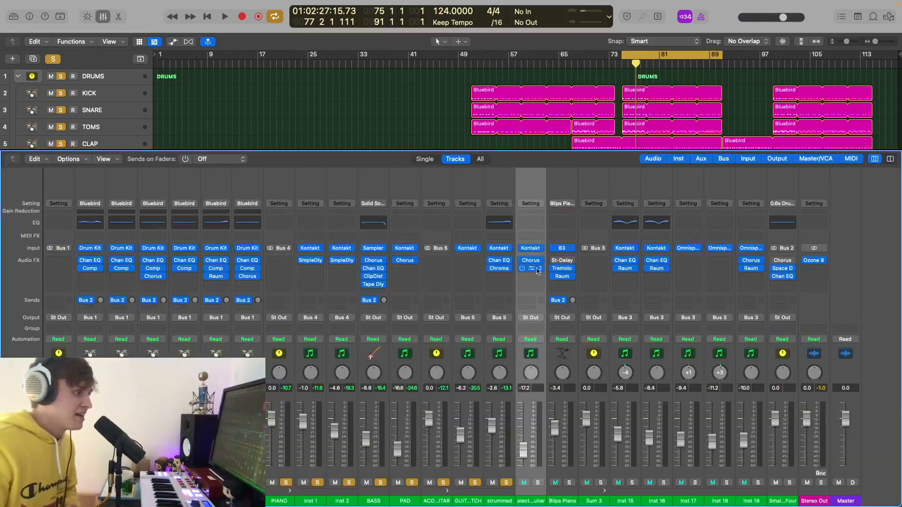
{"action": "left_click", "coordinate": [534, 252]}
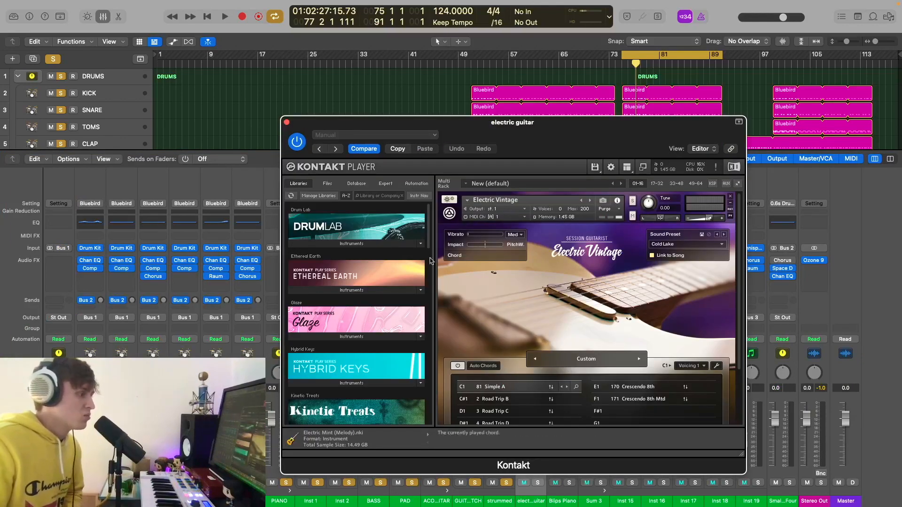
{"action": "left_click", "coordinate": [56, 60]}
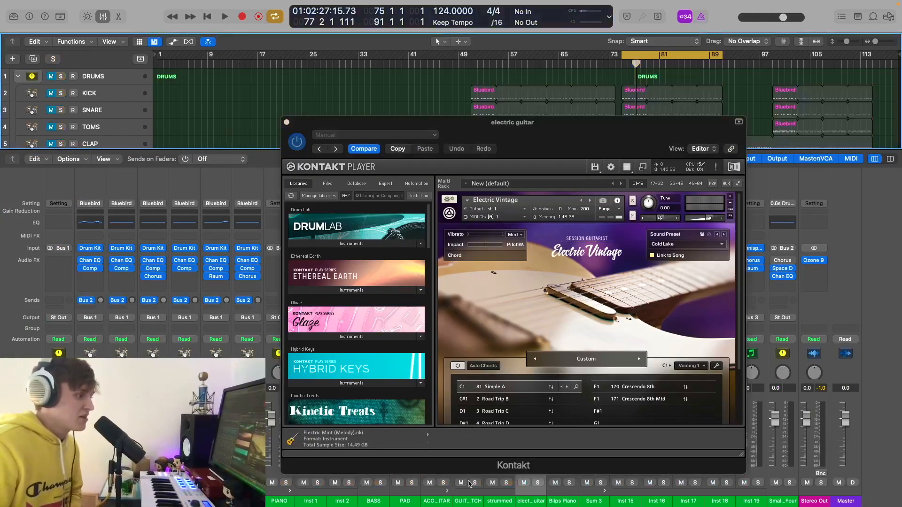
{"action": "left_click", "coordinate": [537, 483]}
{"action": "key", "text": "space"}
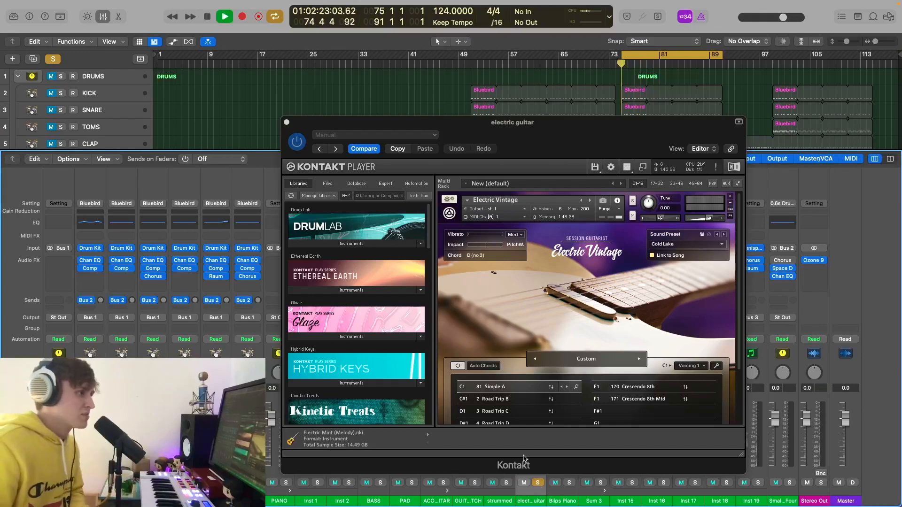
{"action": "left_click_drag", "start_coordinate": [514, 126], "coordinate": [232, 81]}
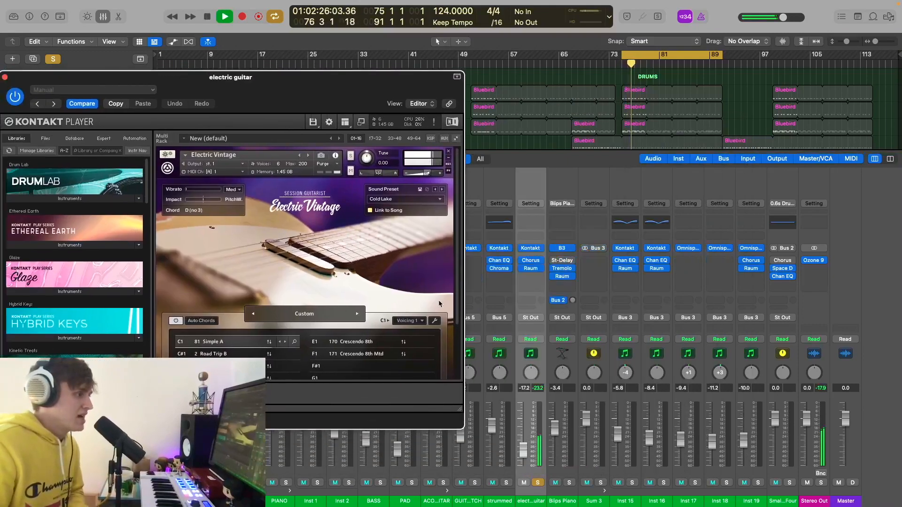
- Switch on the electric guitar's Chorus and Raum inserts, inspect Raum, and close Kontakt
{"action": "left_click", "coordinate": [522, 261]}
{"action": "left_click", "coordinate": [522, 269]}
{"action": "left_click", "coordinate": [535, 271]}
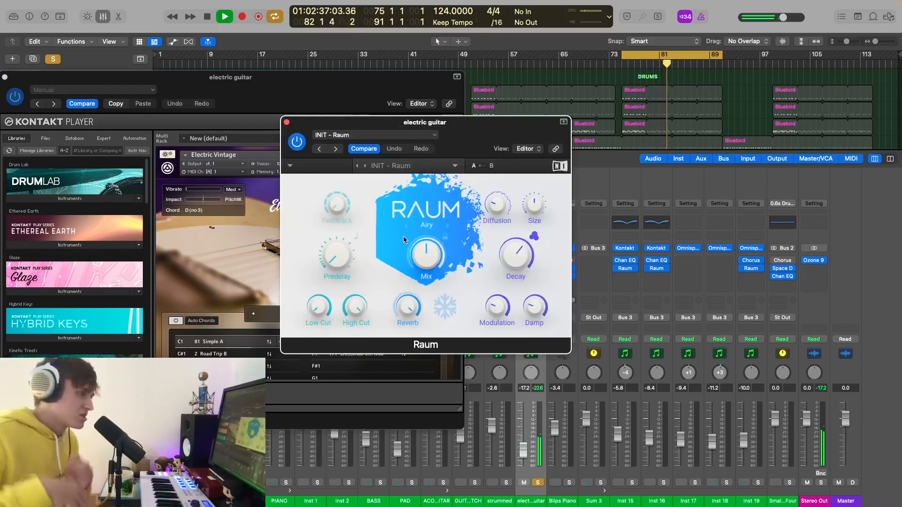
{"action": "left_click", "coordinate": [286, 122]}
{"action": "left_click", "coordinate": [199, 79]}
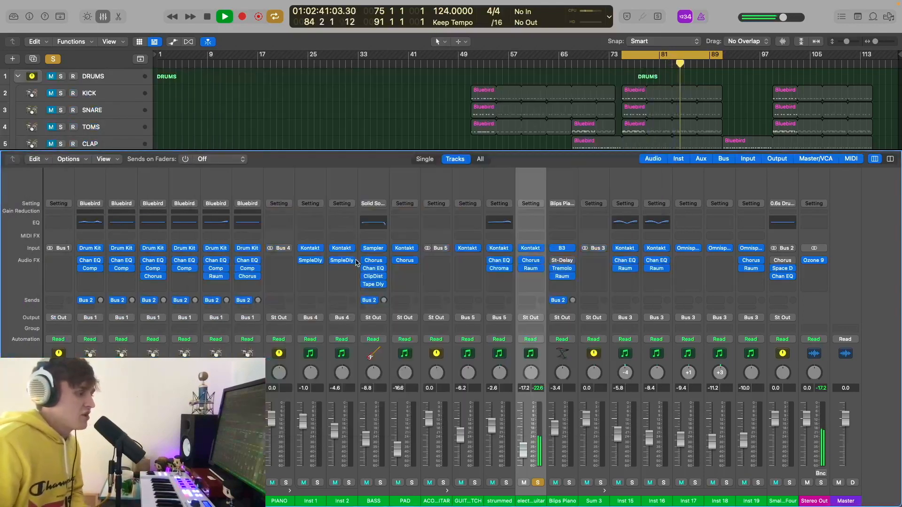
- Close the mixer, solo every track from DRUMS through strummed, and stop near bar 89
{"action": "left_click", "coordinate": [98, 17]}
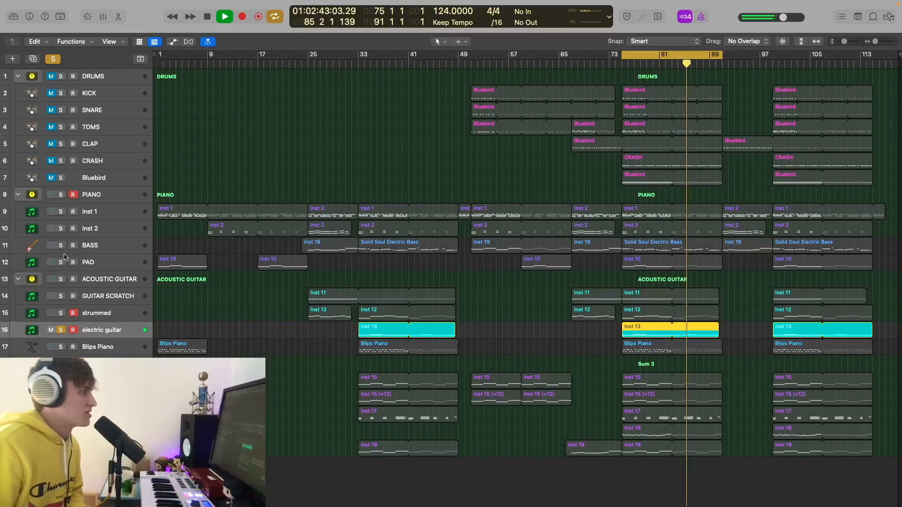
{"action": "left_click_drag", "start_coordinate": [63, 314], "coordinate": [62, 79]}
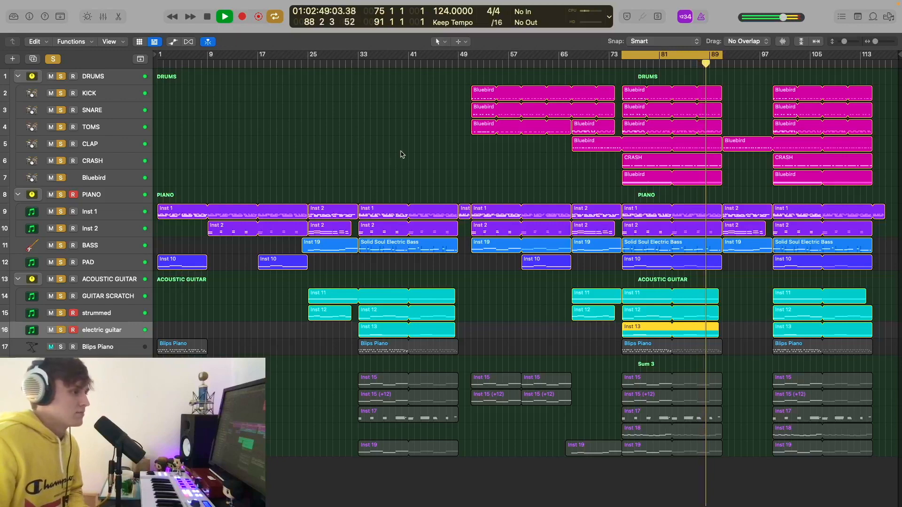
{"action": "key", "text": "space"}
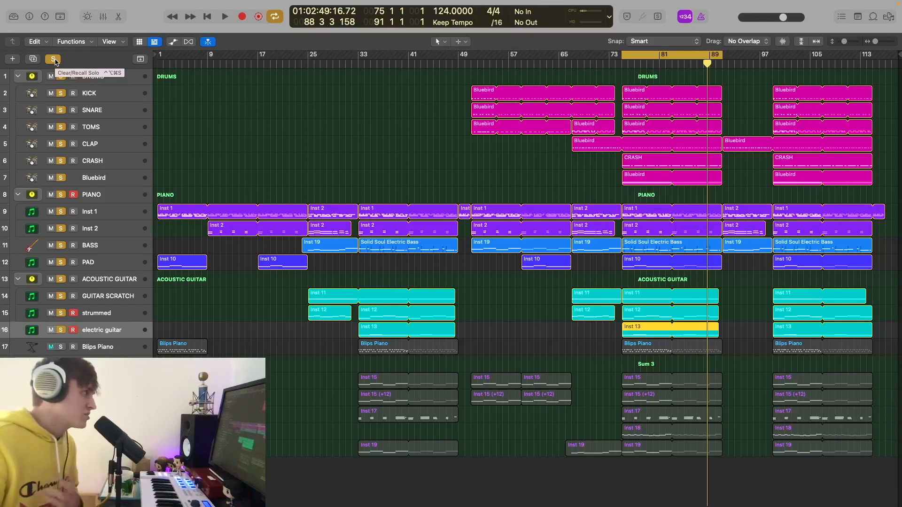
- Solo Blips Piano alone, play it, and show its sound library and mixer channel
{"action": "left_click", "coordinate": [61, 347]}
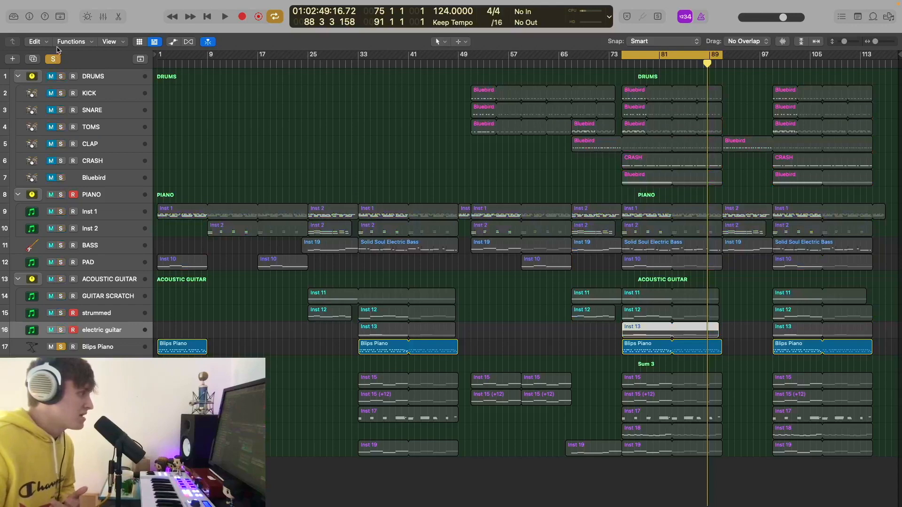
{"action": "left_click", "coordinate": [118, 347]}
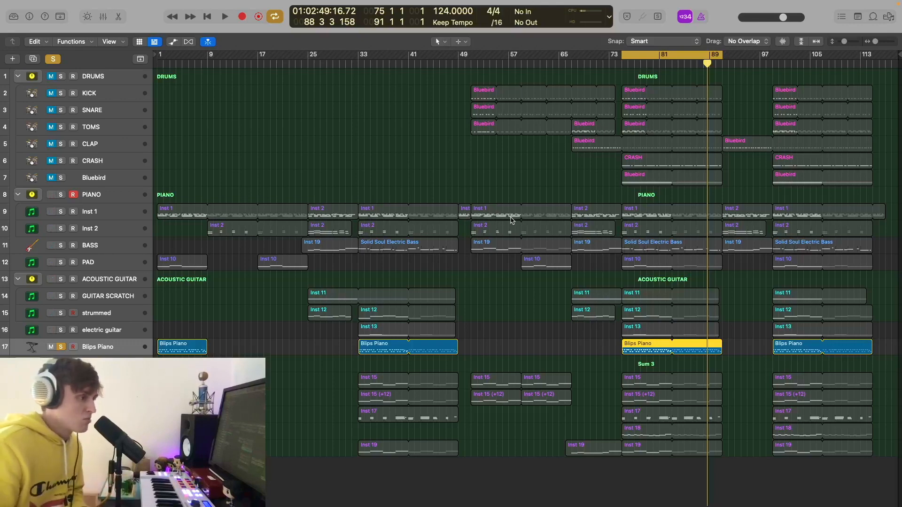
{"action": "key", "text": "space"}
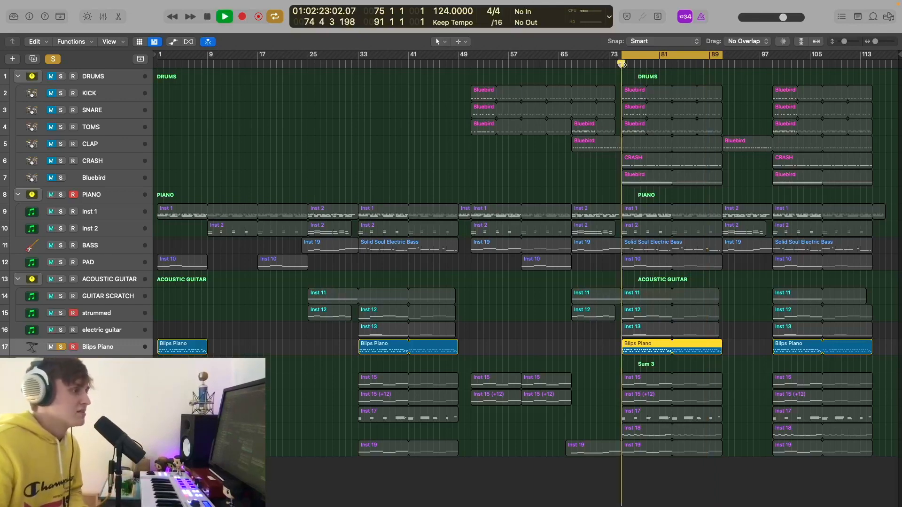
{"action": "key", "text": "x"}
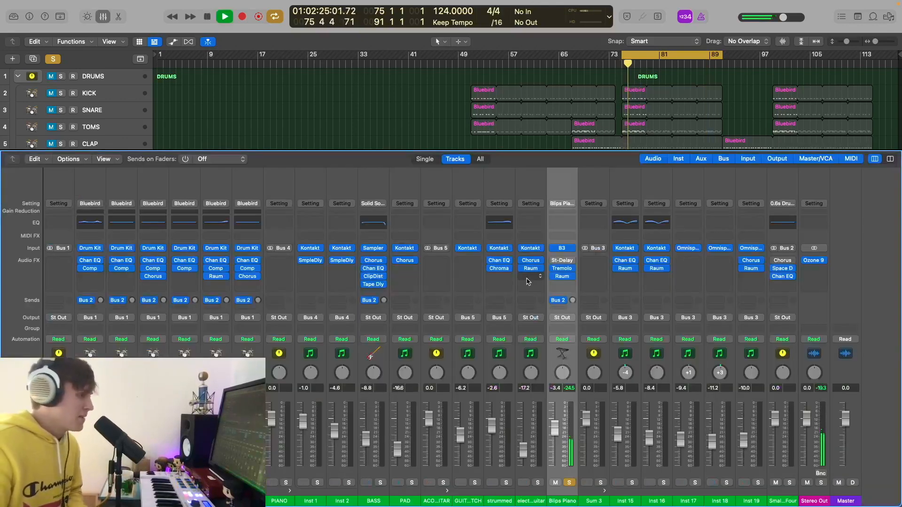
{"action": "left_click", "coordinate": [13, 16]}
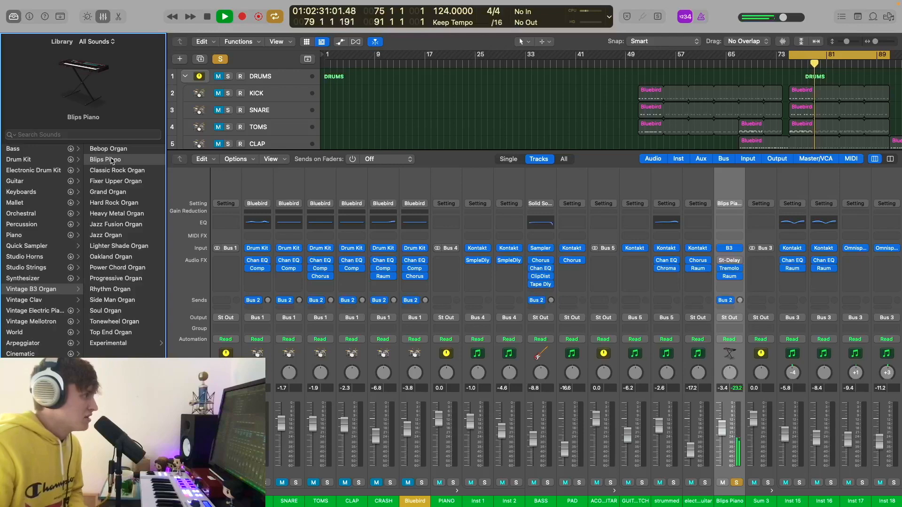
{"action": "left_click", "coordinate": [104, 17]}
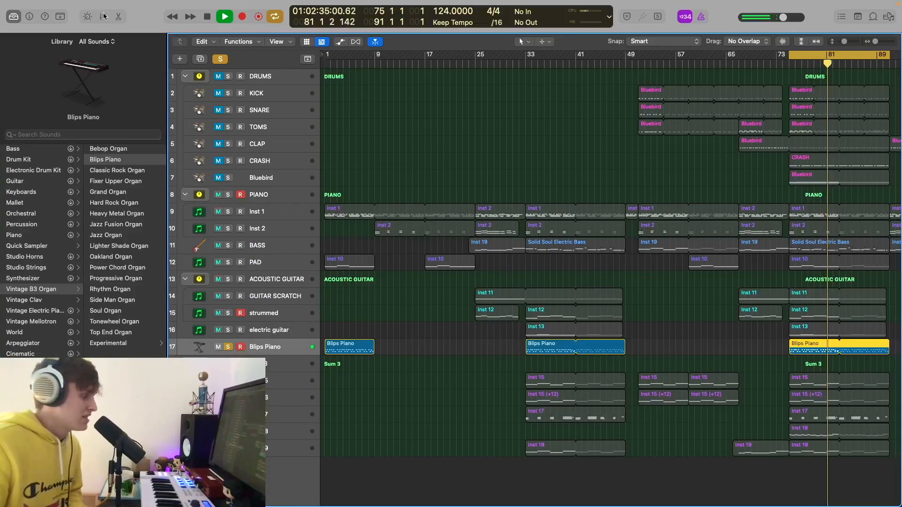
{"action": "key", "text": "x"}
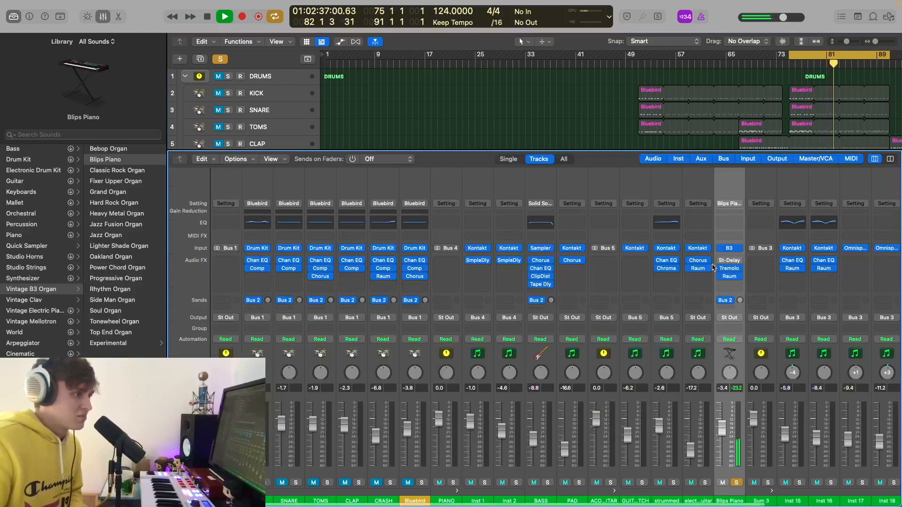
- Inspect Blips Piano's Tremolo and Raum effect settings, then return to the tracks
{"action": "left_click", "coordinate": [729, 268]}
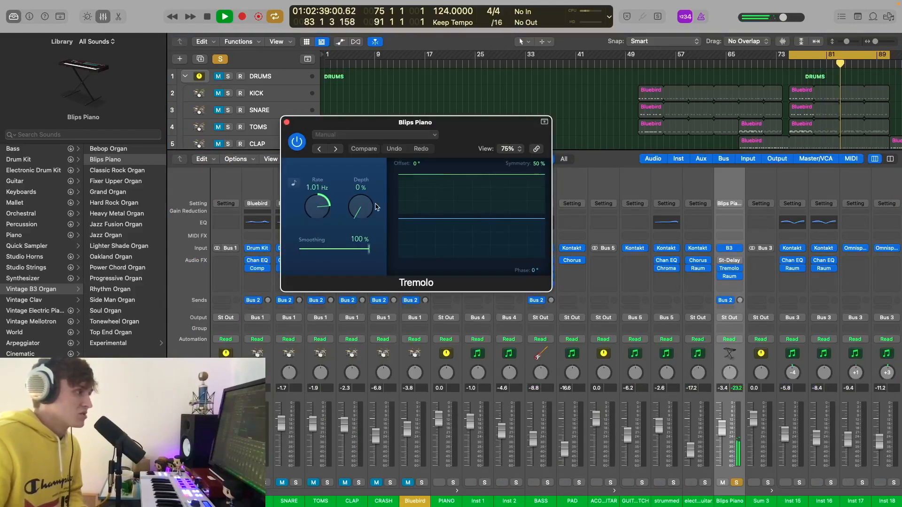
{"action": "left_click", "coordinate": [287, 123]}
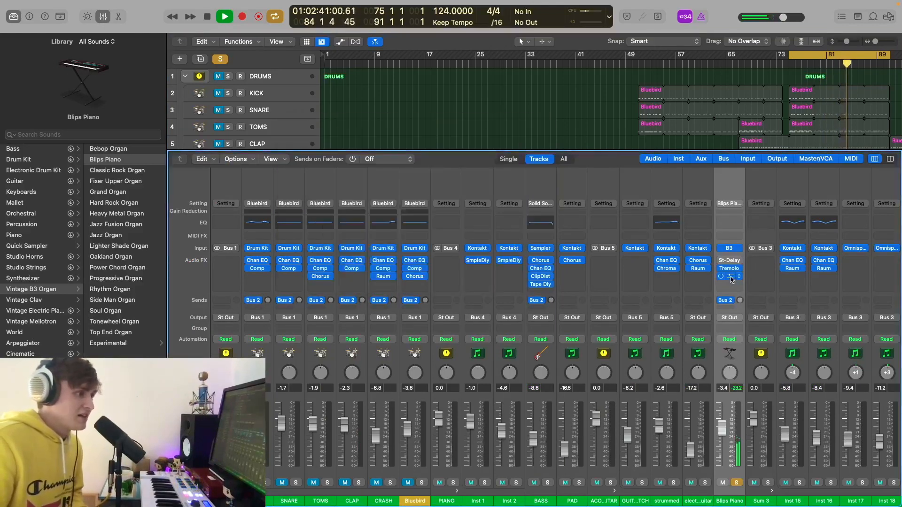
{"action": "left_click", "coordinate": [729, 277]}
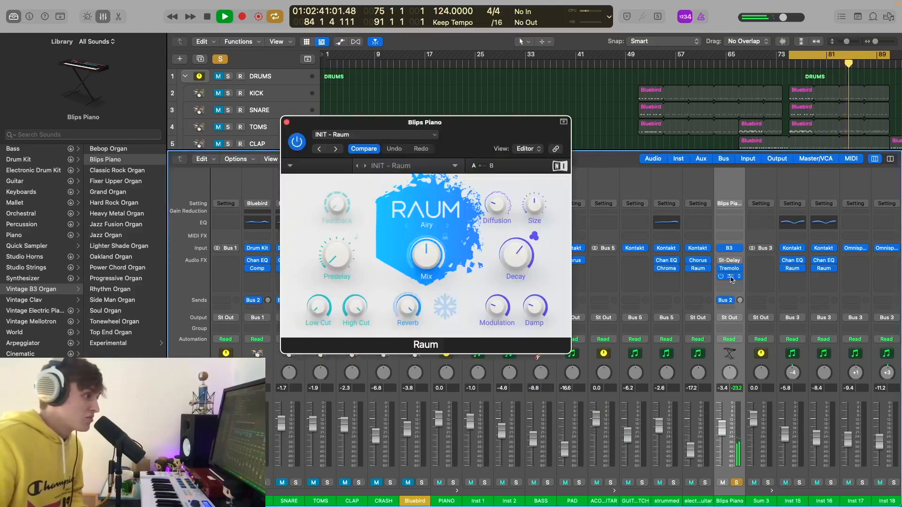
{"action": "left_click", "coordinate": [287, 122]}
{"action": "left_click", "coordinate": [103, 16]}
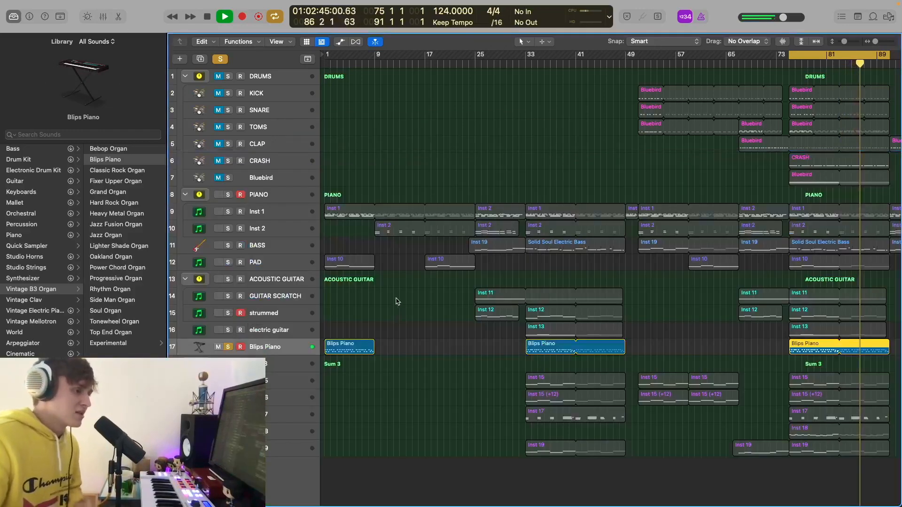
- Stop playback, unsolo electric guitar and Blips Piano, and select the Inst 15 strings track
{"action": "left_click", "coordinate": [281, 330]}
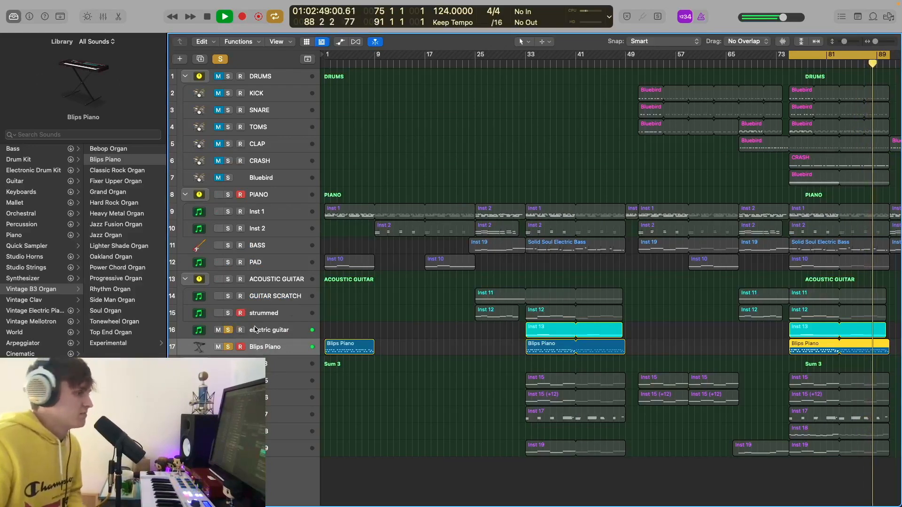
{"action": "key", "text": "space"}
{"action": "left_click", "coordinate": [229, 330]}
{"action": "left_click", "coordinate": [228, 348]}
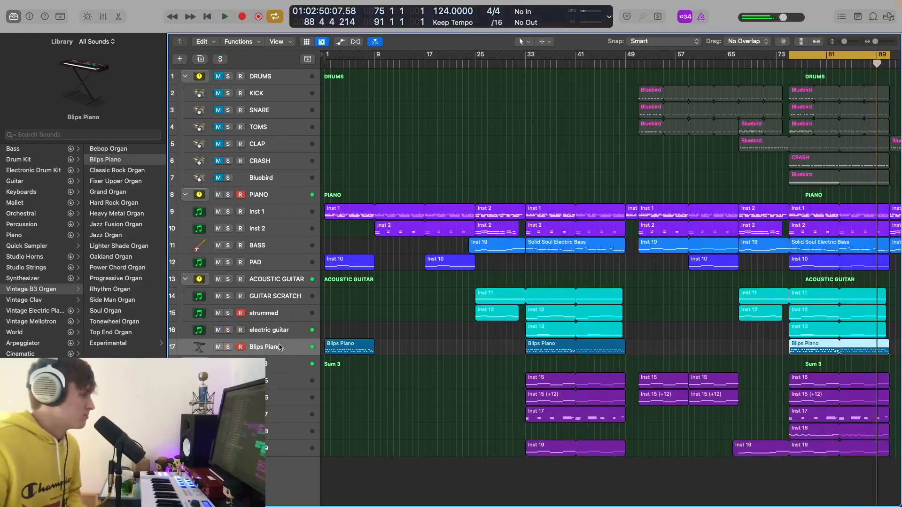
{"action": "scroll", "coordinate": [362, 342], "scroll_direction": "right", "scroll_amount": 10}
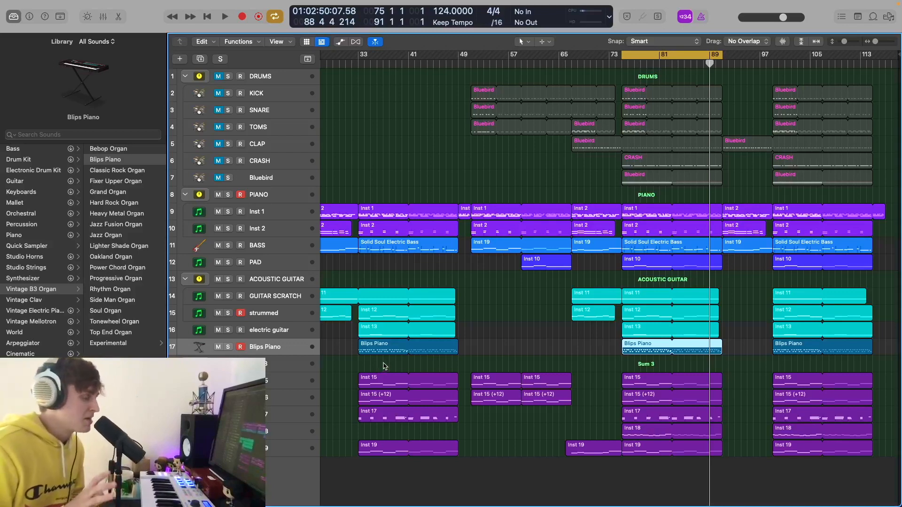
{"action": "left_click", "coordinate": [271, 384]}
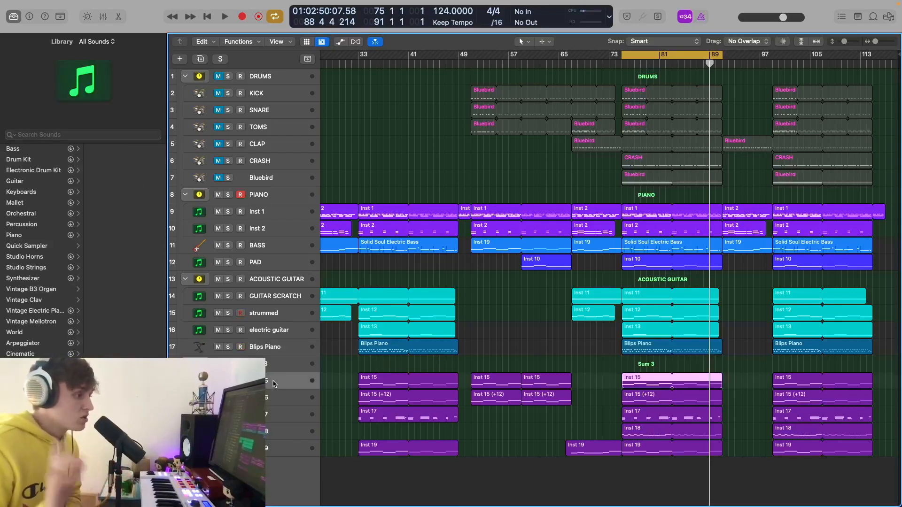
- Solo the Inst 15 and Inst 16 string parts, play and stop them, then show the mixer
{"action": "key", "text": "x"}
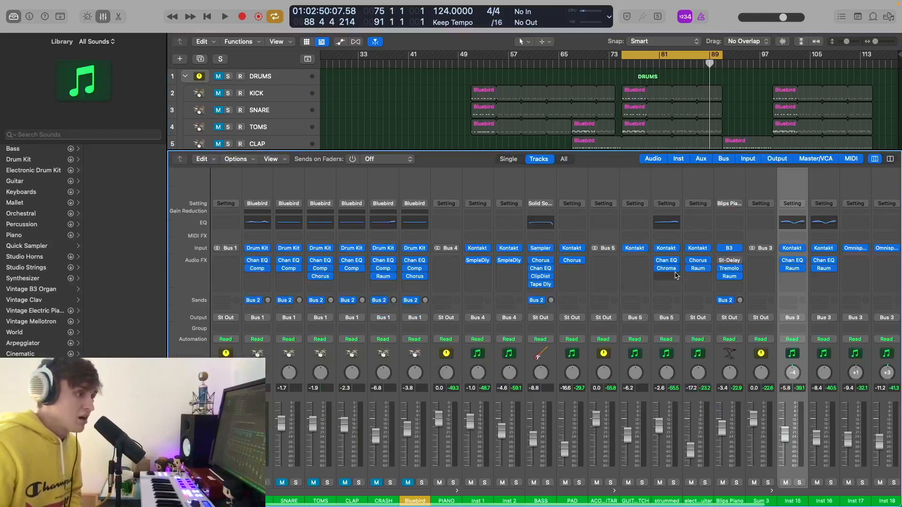
{"action": "key", "text": "x"}
{"action": "key", "text": "ctrl+s"}
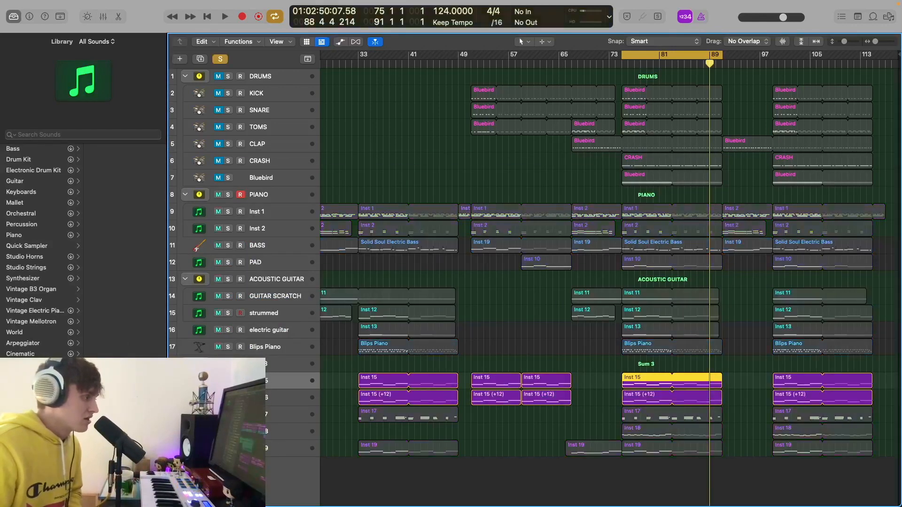
{"action": "key", "text": "space"}
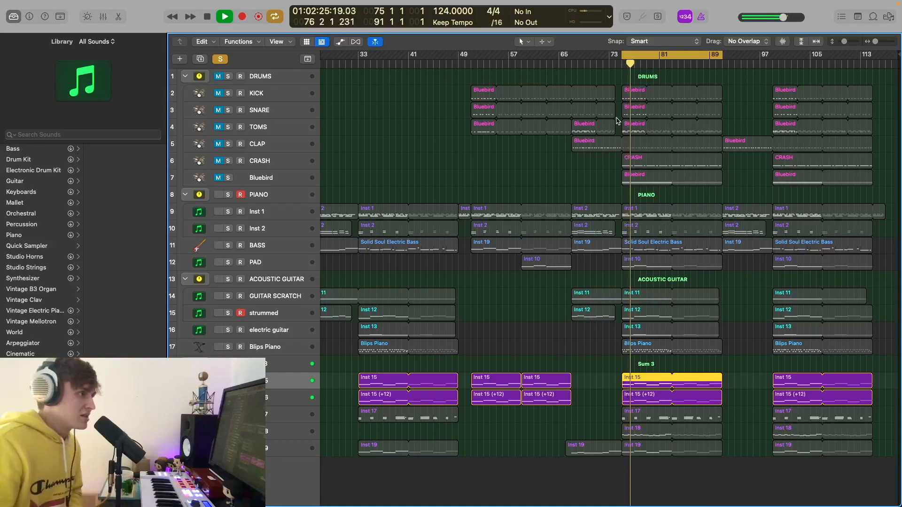
{"action": "key", "text": "space"}
{"action": "key", "text": "x"}
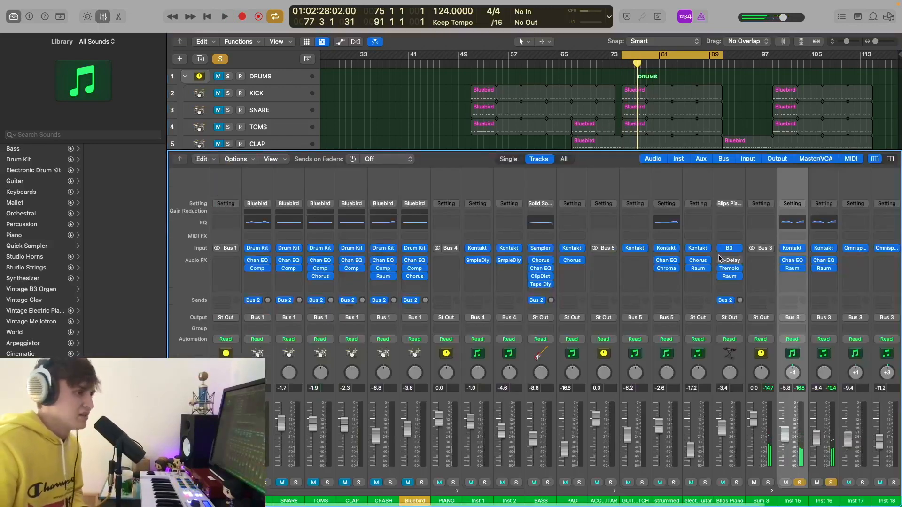
{"action": "left_click", "coordinate": [792, 249]}
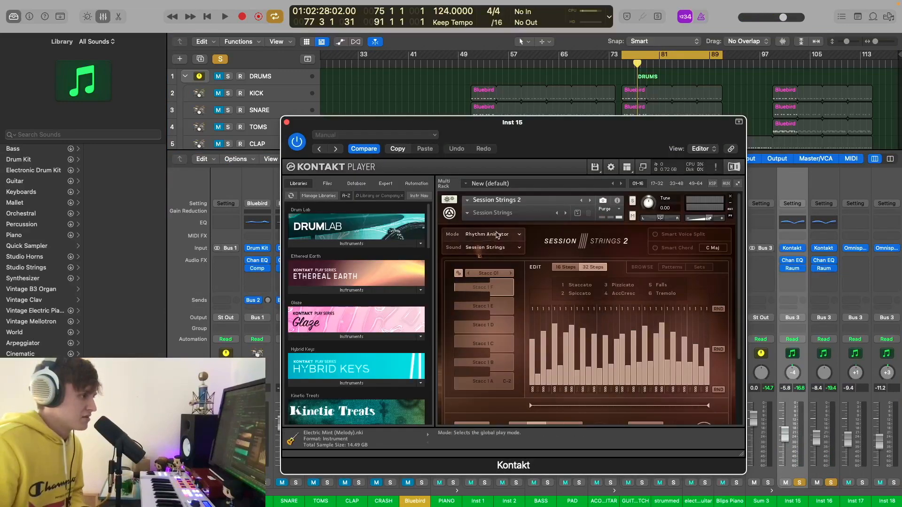
{"action": "scroll", "coordinate": [496, 238], "scroll_direction": "down", "scroll_amount": 2}
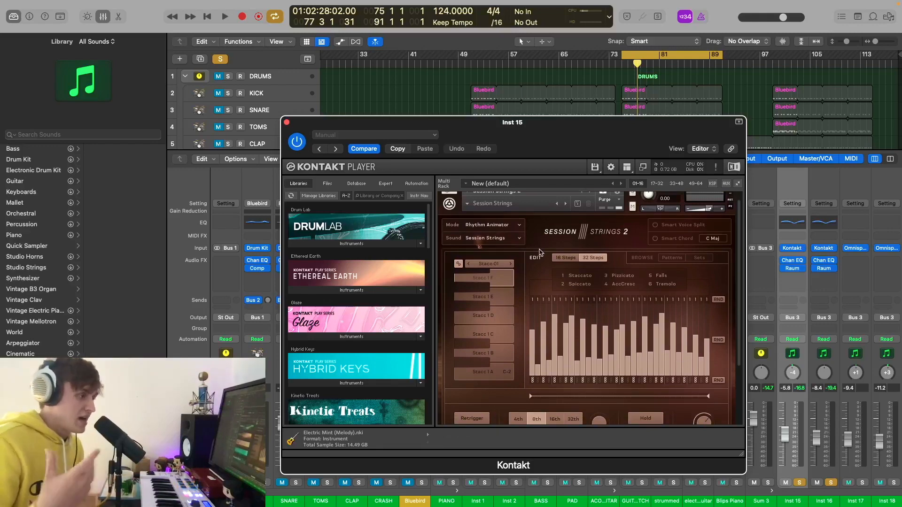
{"action": "scroll", "coordinate": [540, 253], "scroll_direction": "down", "scroll_amount": 5}
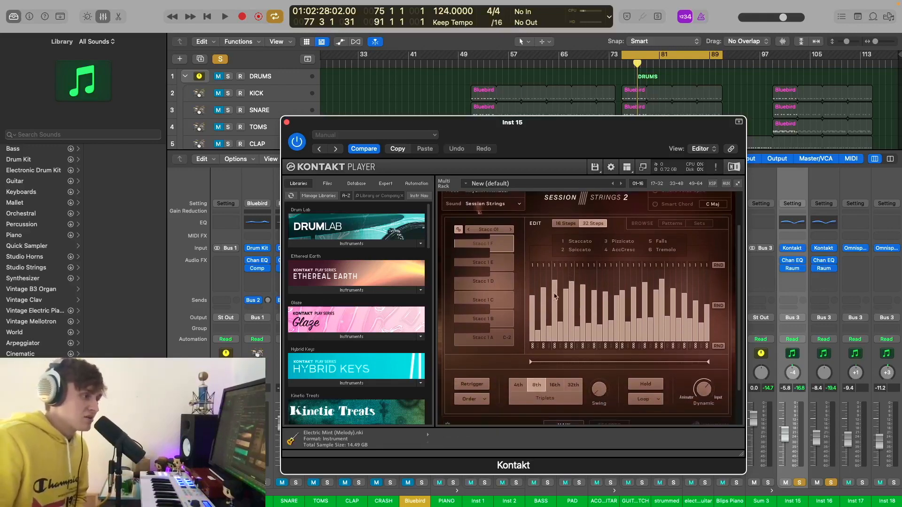
{"action": "left_click", "coordinate": [286, 122]}
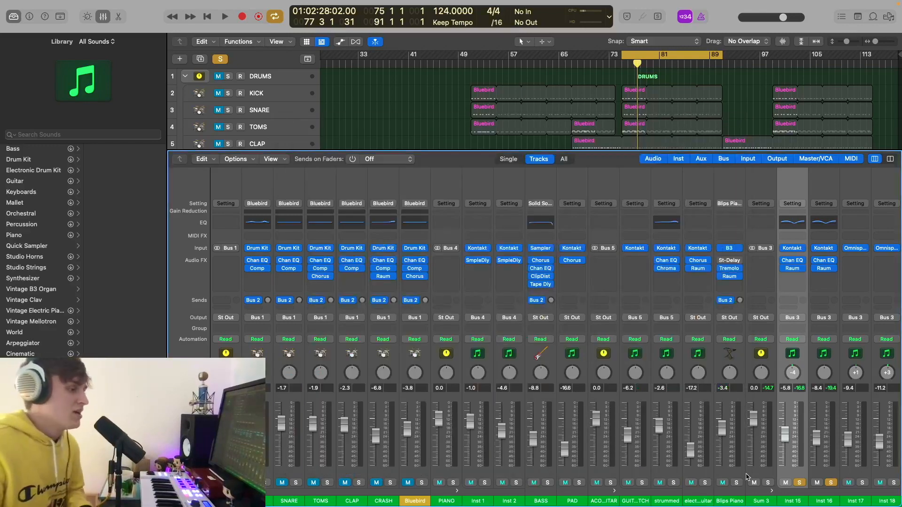
- Close the mixer and play a short preview of the arrangement
{"action": "scroll", "coordinate": [597, 390], "scroll_direction": "right", "scroll_amount": 5}
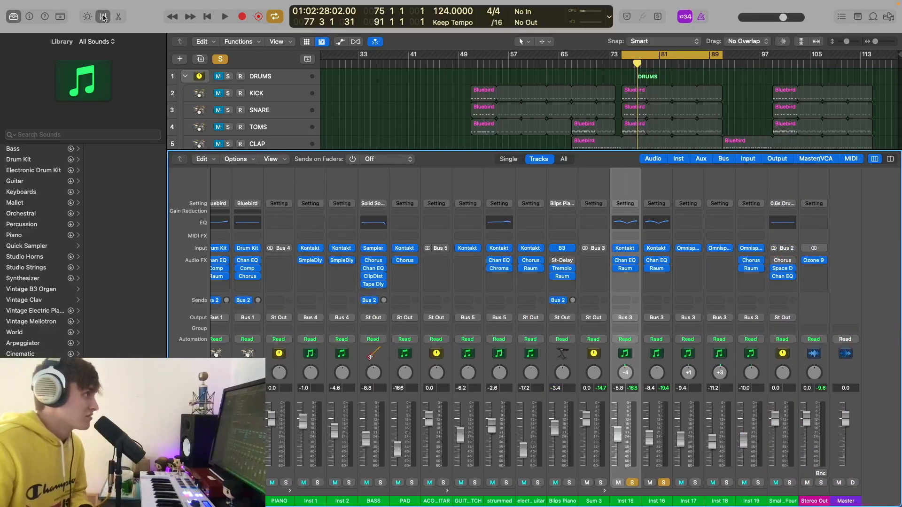
{"action": "key", "text": "x"}
{"action": "key", "text": "space"}
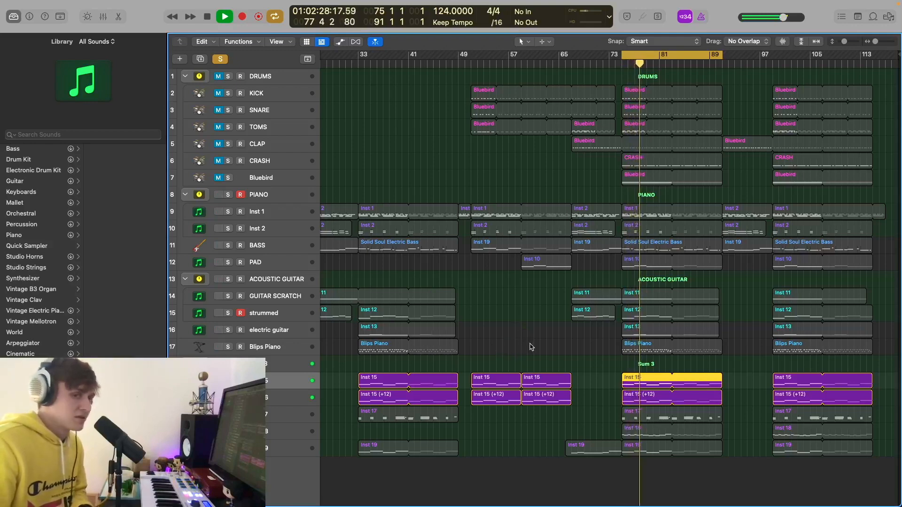
{"action": "key", "text": "space"}
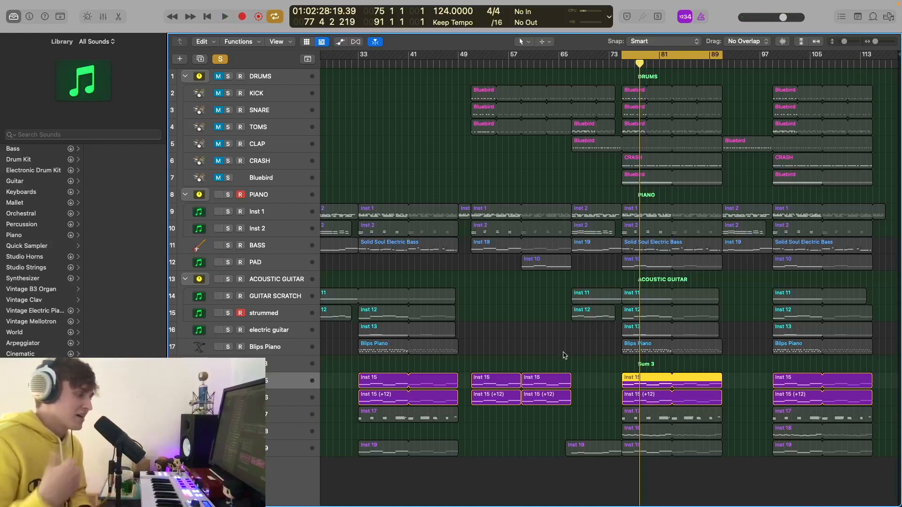
- Solo tracks Inst 1 through Blips Piano and play them from the cycle start
{"action": "left_click_drag", "start_coordinate": [228, 347], "coordinate": [232, 215]}
{"action": "key", "text": "space"}
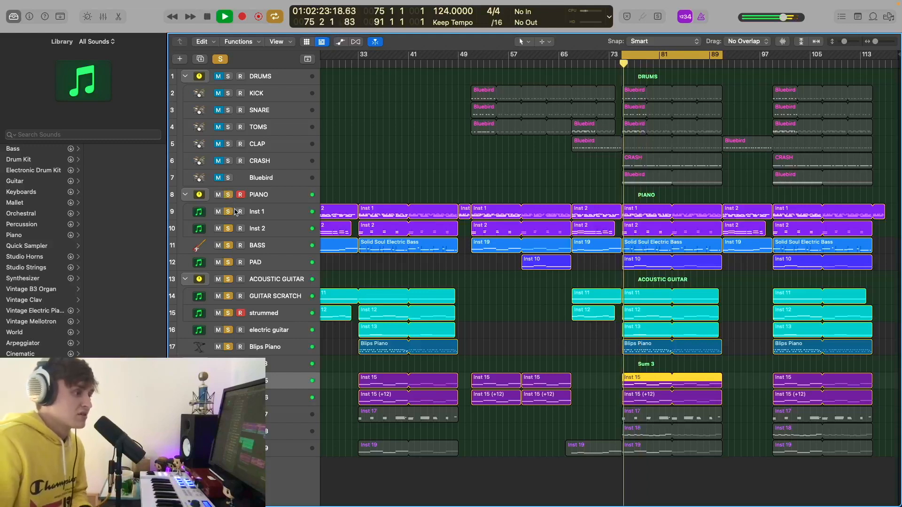
{"action": "key", "text": "space"}
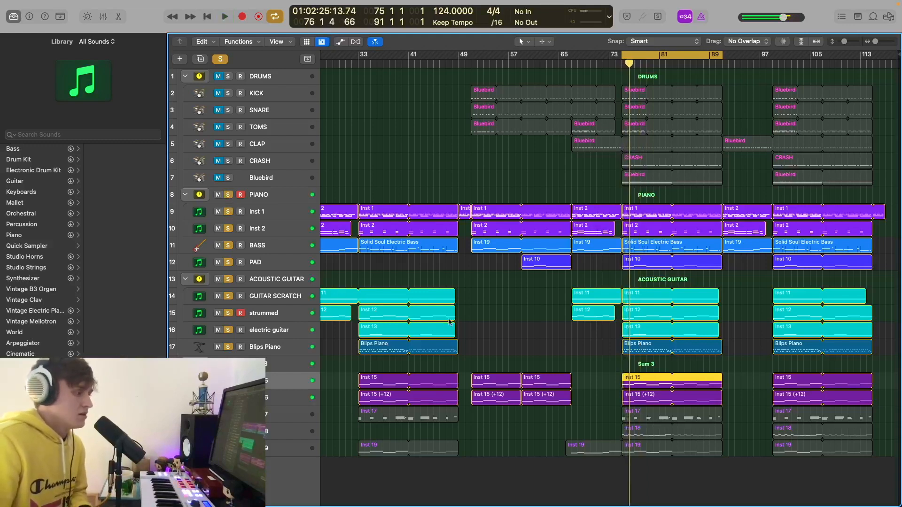
- Deselect the Inst 15 region and clear the PIANO and all remaining solos
{"action": "left_click", "coordinate": [472, 325]}
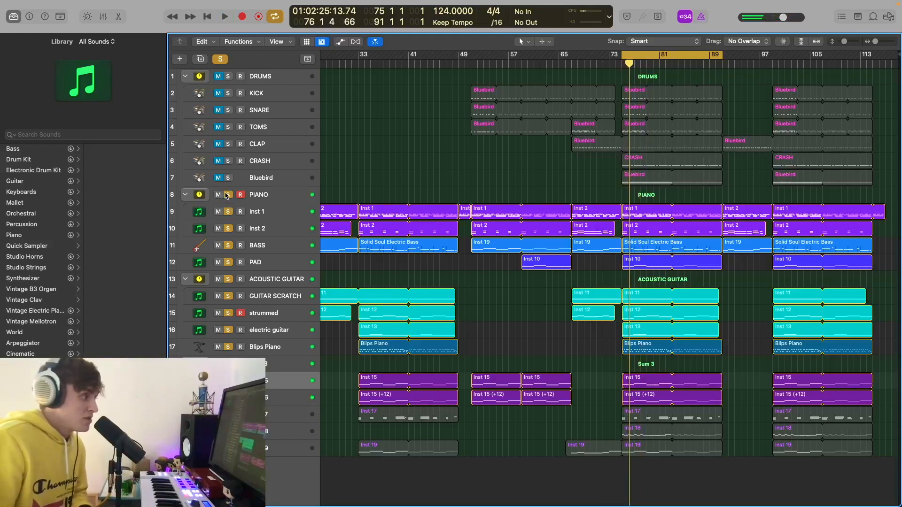
{"action": "left_click", "coordinate": [227, 194]}
{"action": "left_click", "coordinate": [281, 364]}
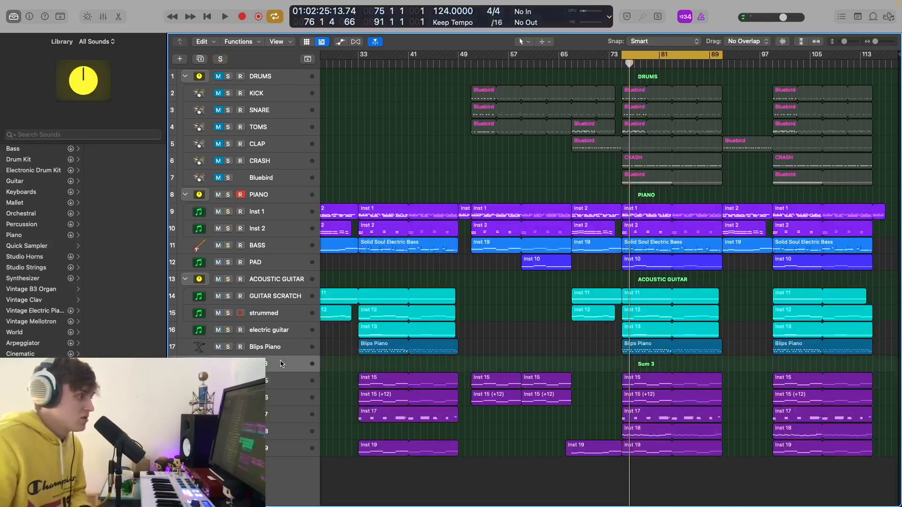
- Rename the Sum 3 track stack to 'strings'
{"action": "double_click", "coordinate": [266, 364]}
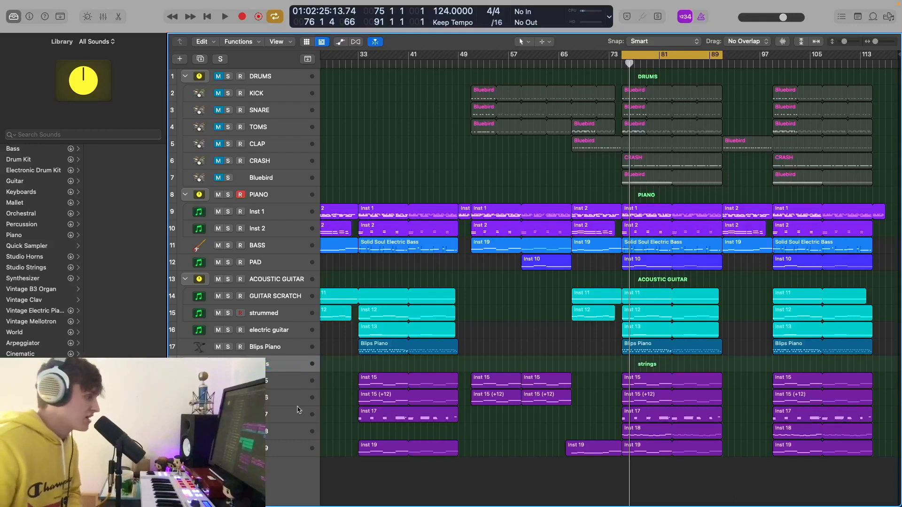
{"action": "left_click", "coordinate": [309, 413]}
{"action": "key", "text": "x"}
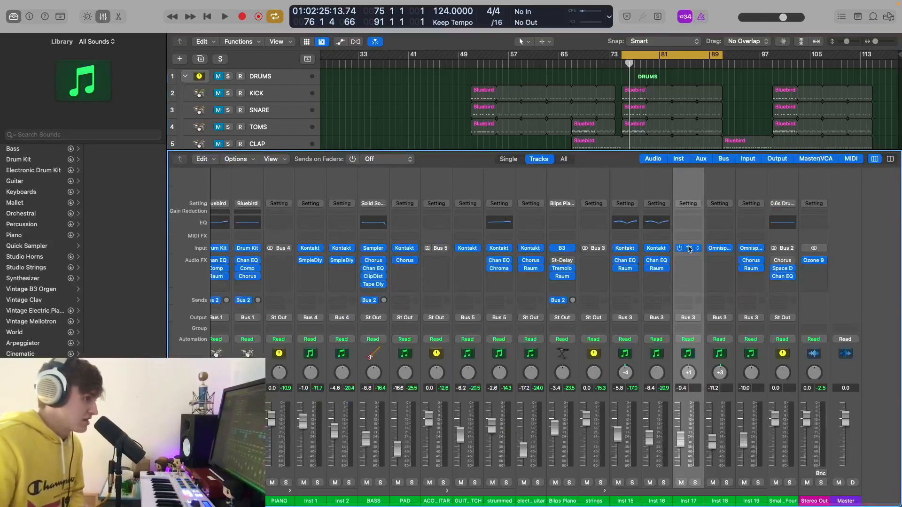
- Check the Hollywood Studio String Section patch in Inst 17's Omnisphere, then hide the mixer
{"action": "left_click", "coordinate": [689, 249]}
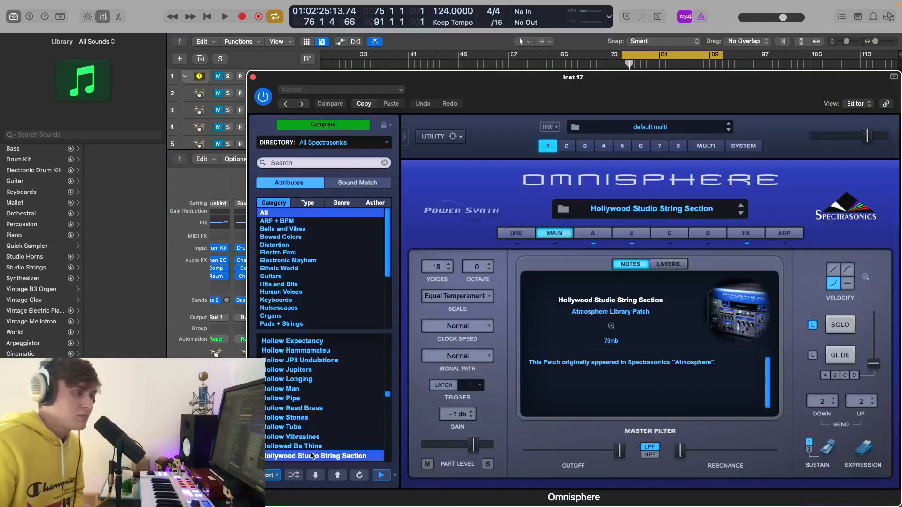
{"action": "left_click", "coordinate": [252, 77]}
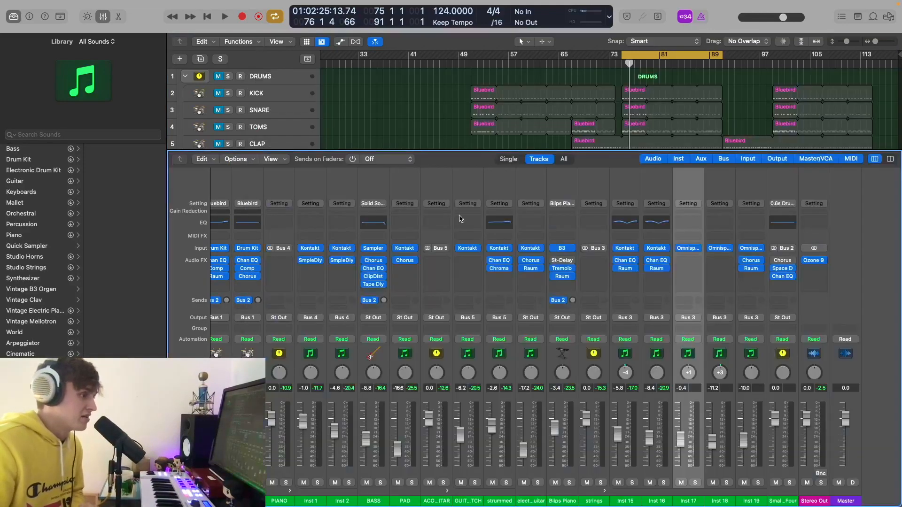
{"action": "left_click", "coordinate": [104, 17]}
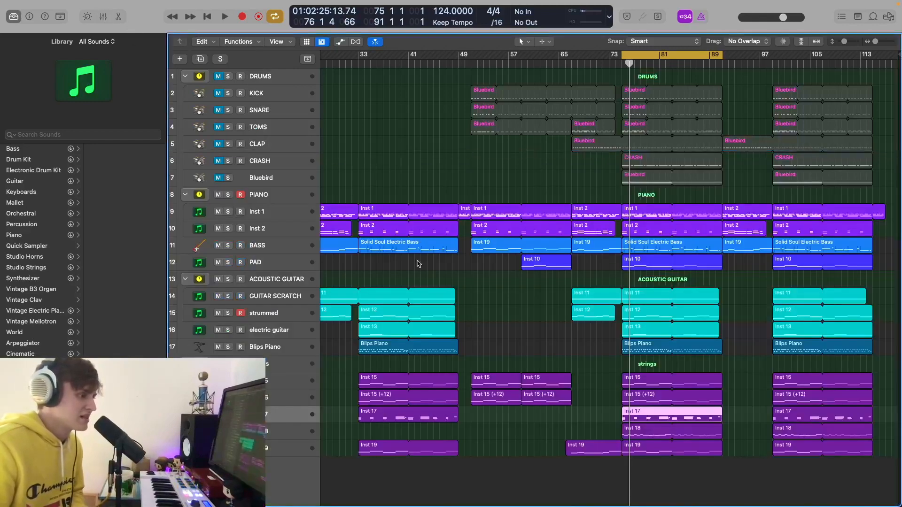
- Solo Inst 17 and play the strings from just before bar 77
{"action": "key", "text": "x"}
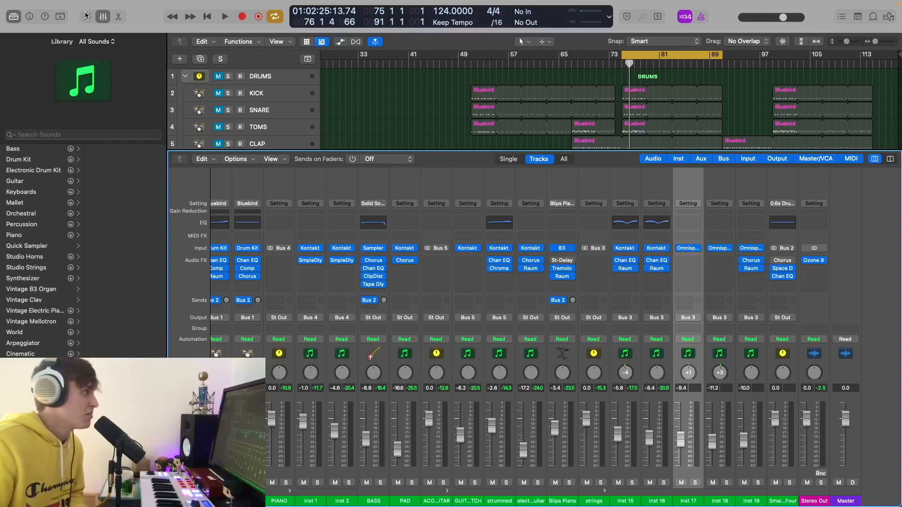
{"action": "left_click", "coordinate": [105, 17]}
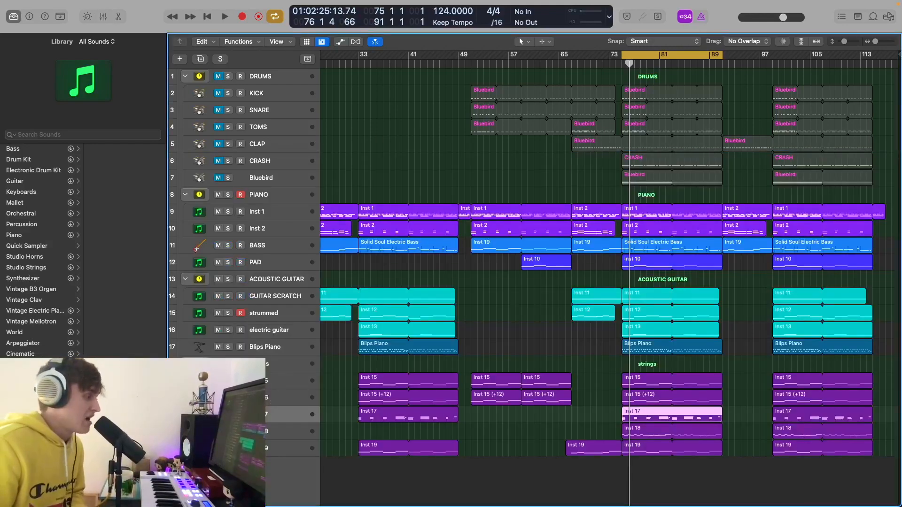
{"action": "key", "text": "ctrl+s"}
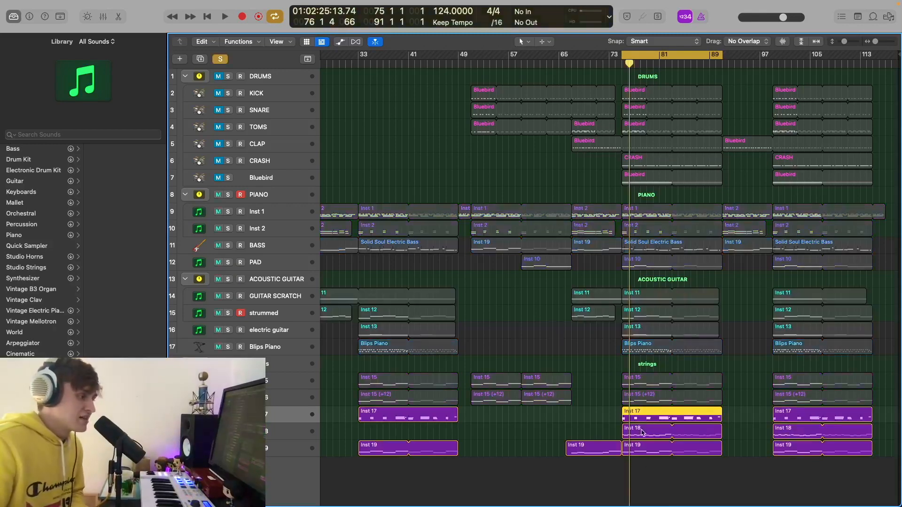
{"action": "left_click", "coordinate": [645, 452]}
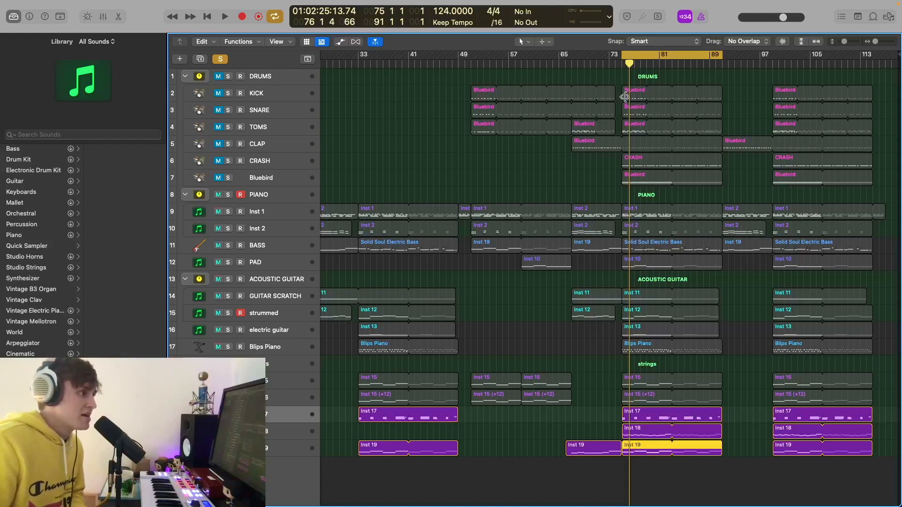
{"action": "left_click", "coordinate": [623, 64]}
{"action": "key", "text": "space"}
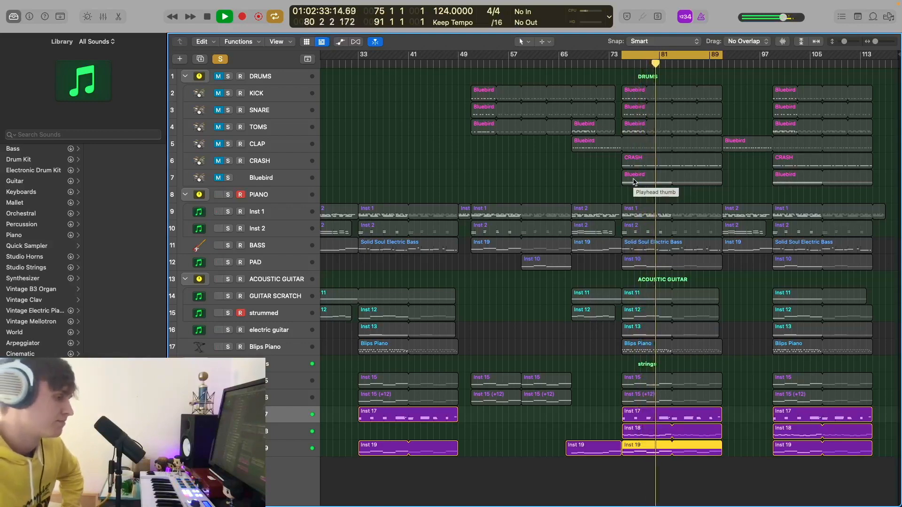
- Add Inst 15 and Inst 16 to the solo, stopping playback near bar 86
{"action": "left_click_drag", "start_coordinate": [228, 381], "coordinate": [228, 398]}
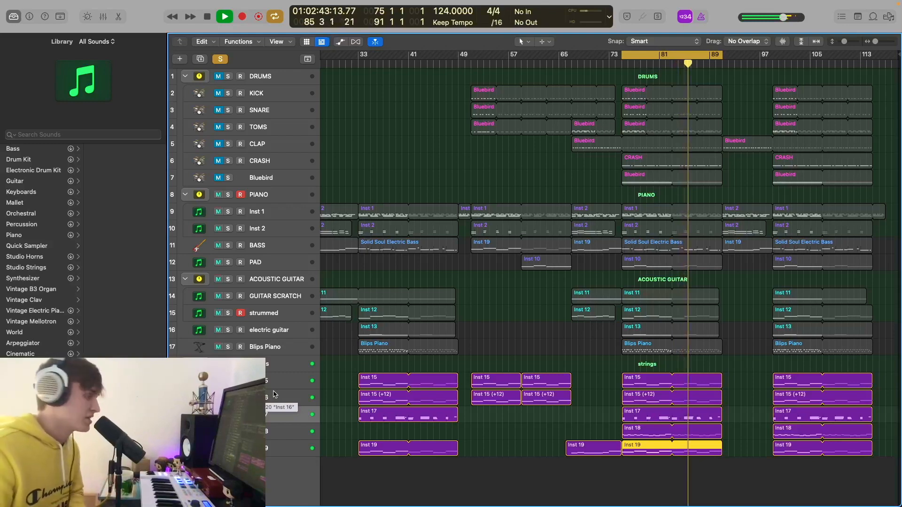
{"action": "key", "text": "space"}
{"action": "left_click", "coordinate": [276, 367]}
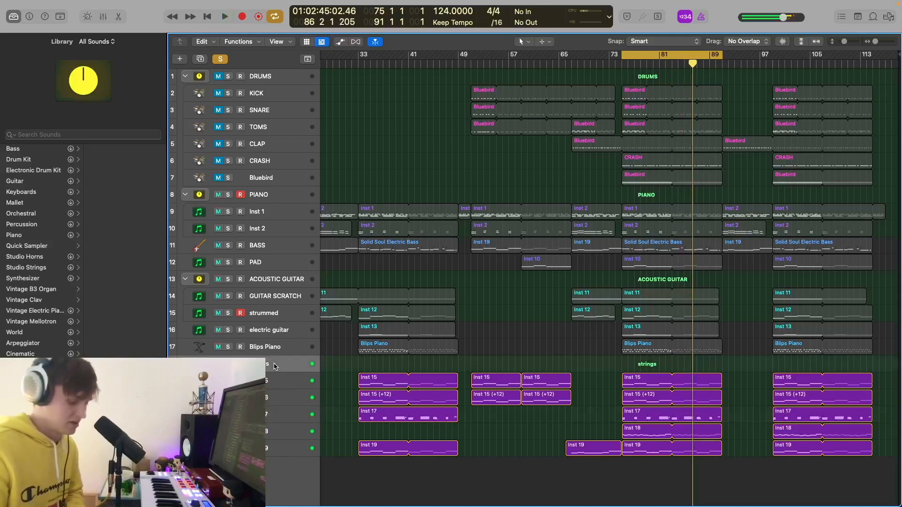
{"action": "key", "text": "x"}
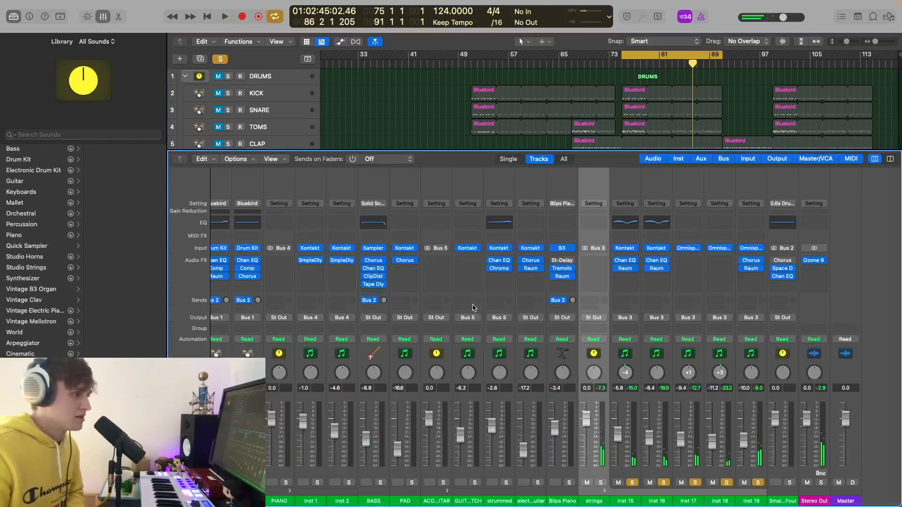
- Check Inst 19's Chorus (0.033 Hz rate, 100% intensity and mix), then unsolo the strings folder
{"action": "left_click", "coordinate": [752, 262]}
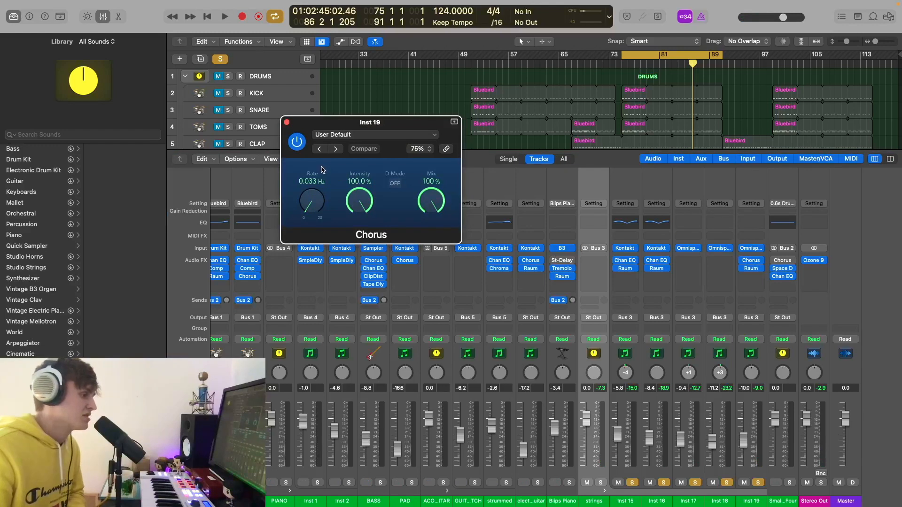
{"action": "left_click", "coordinate": [286, 122]}
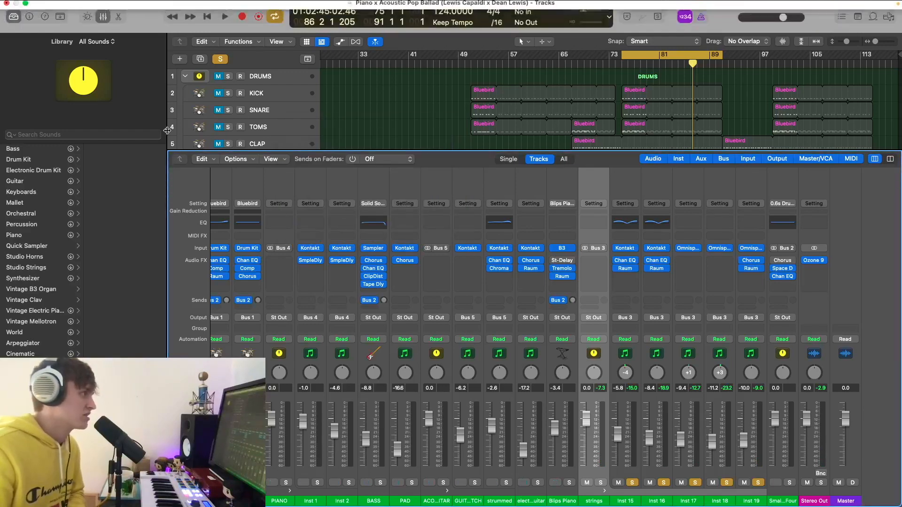
{"action": "left_click", "coordinate": [103, 17]}
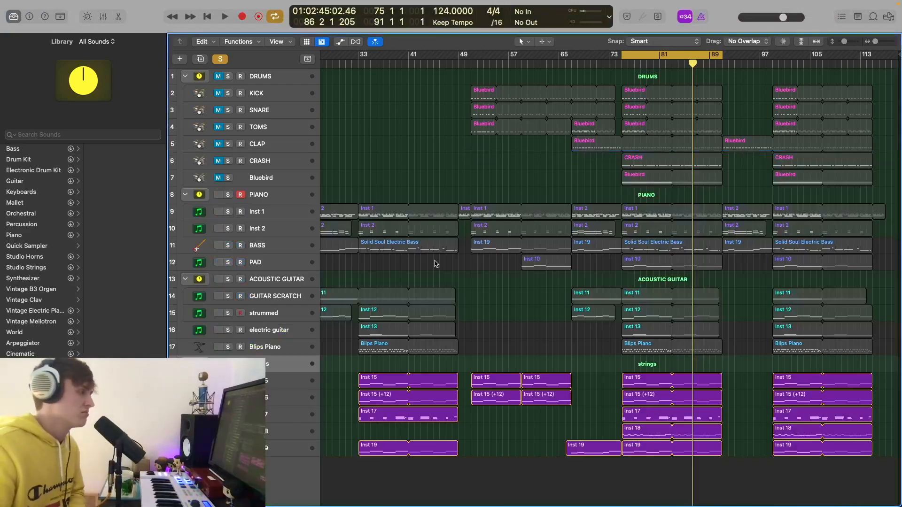
{"action": "key", "text": "s"}
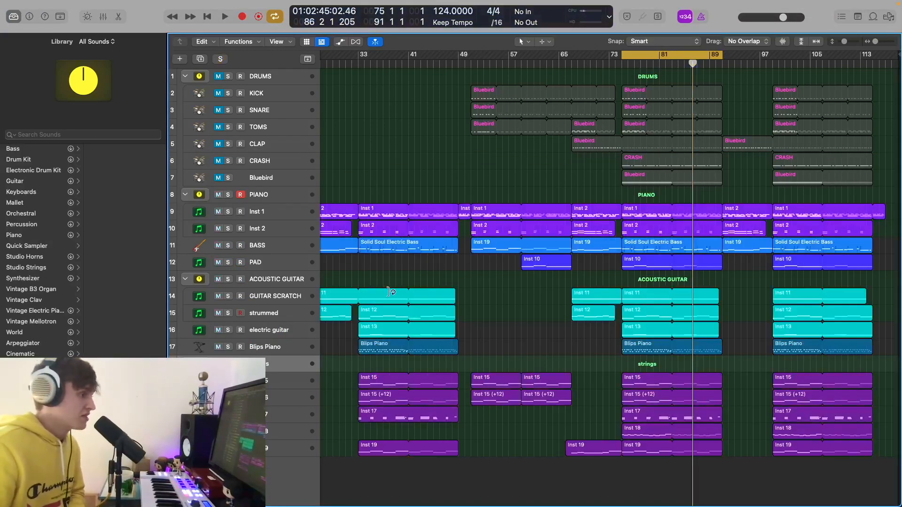
{"action": "key", "text": "x"}
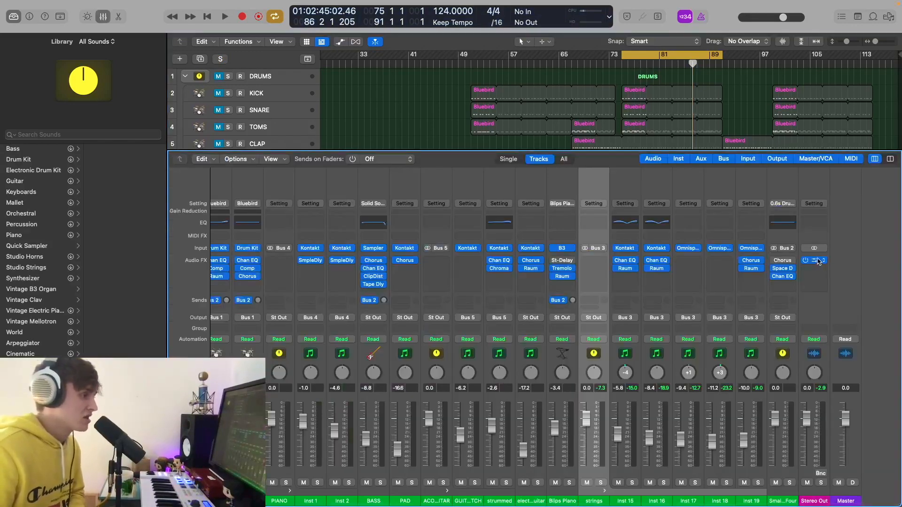
{"action": "left_click", "coordinate": [818, 262]}
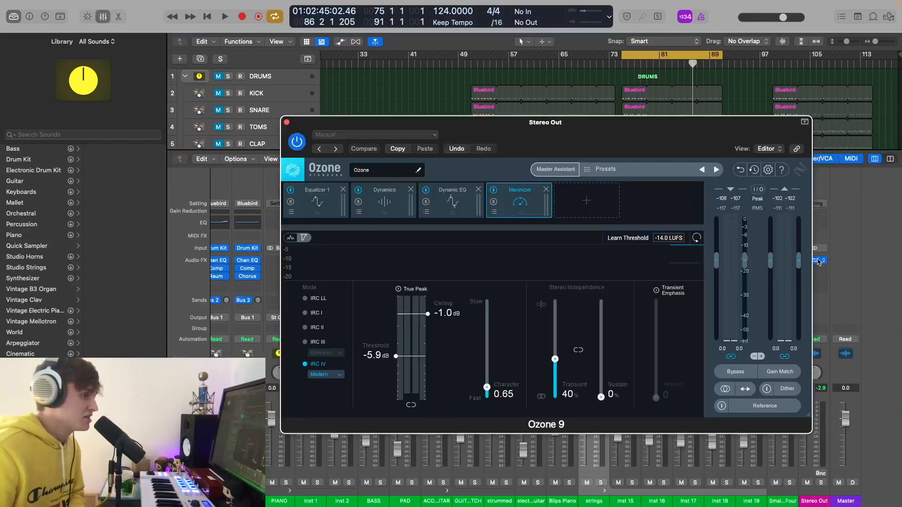
{"action": "left_click", "coordinate": [298, 198]}
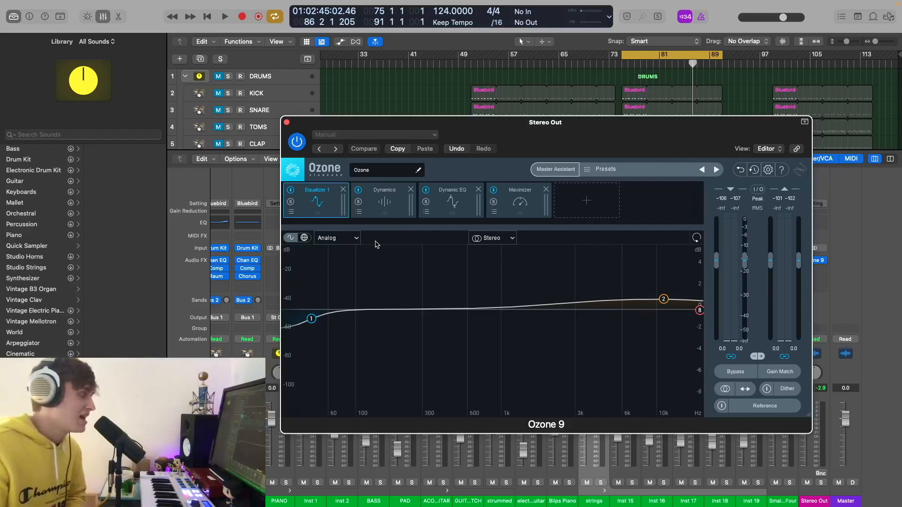
{"action": "left_click", "coordinate": [386, 201]}
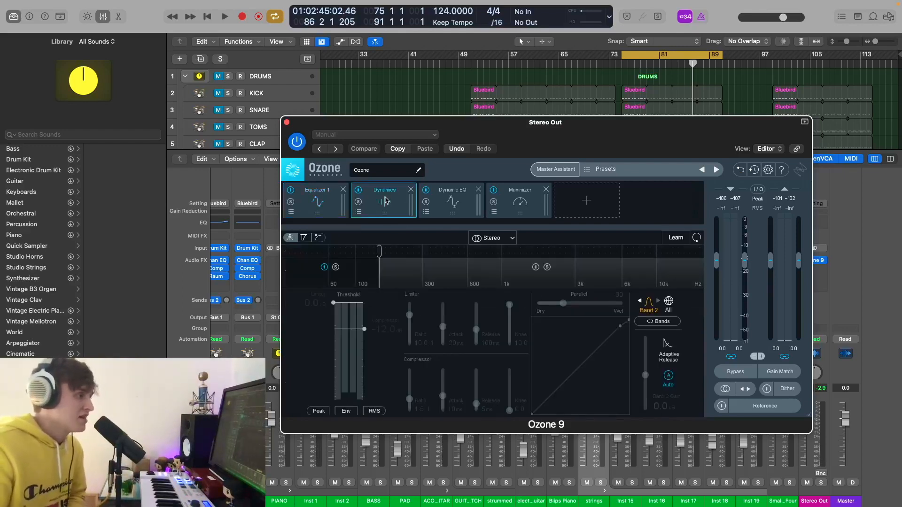
{"action": "left_click", "coordinate": [431, 203]}
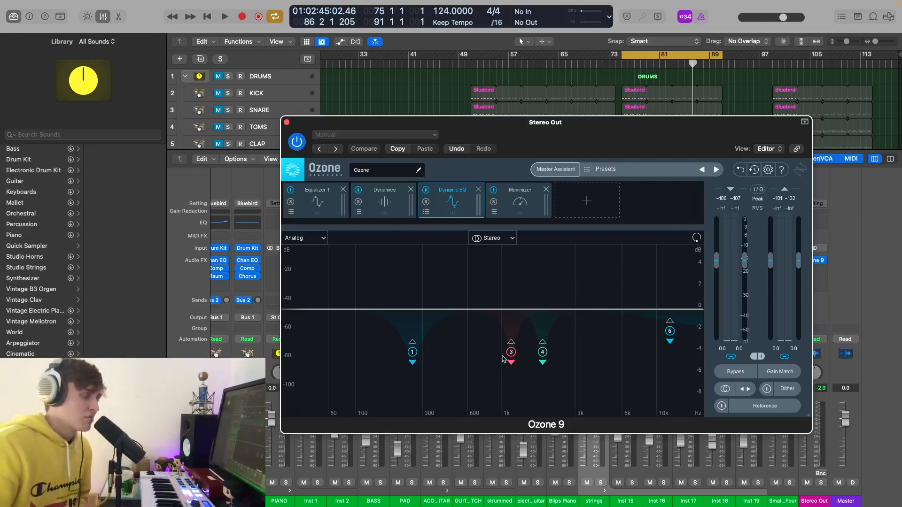
{"action": "left_click", "coordinate": [526, 201]}
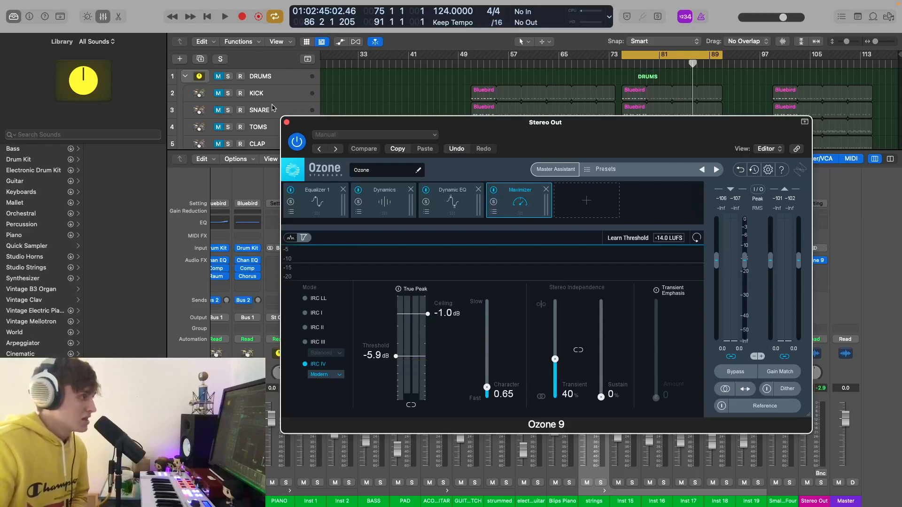
{"action": "left_click", "coordinate": [287, 123]}
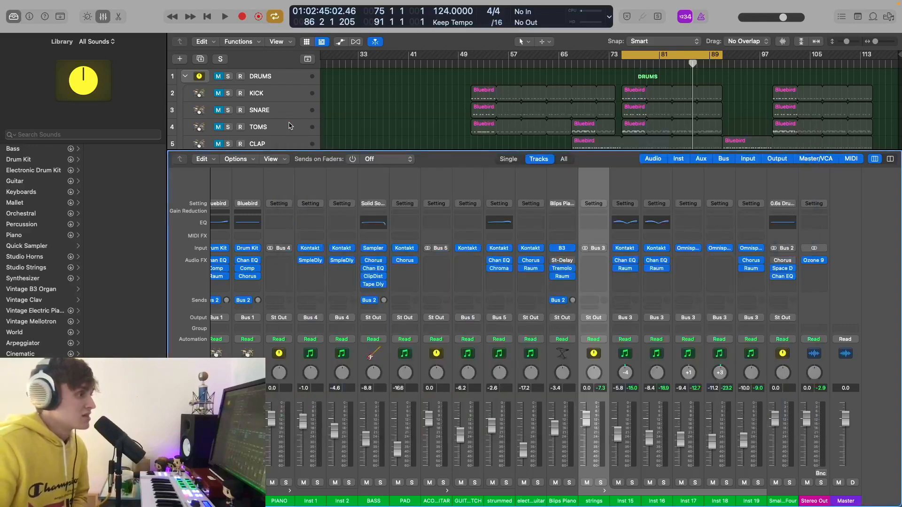
- Hide the mixer, turn off the bar 73–89 loop and unmute the DRUMS folder
{"action": "left_click", "coordinate": [106, 17]}
{"action": "key", "text": "super+Up"}
{"action": "key", "text": "super+Up"}
{"action": "key", "text": "super+Up"}
{"action": "key", "text": "super+Up"}
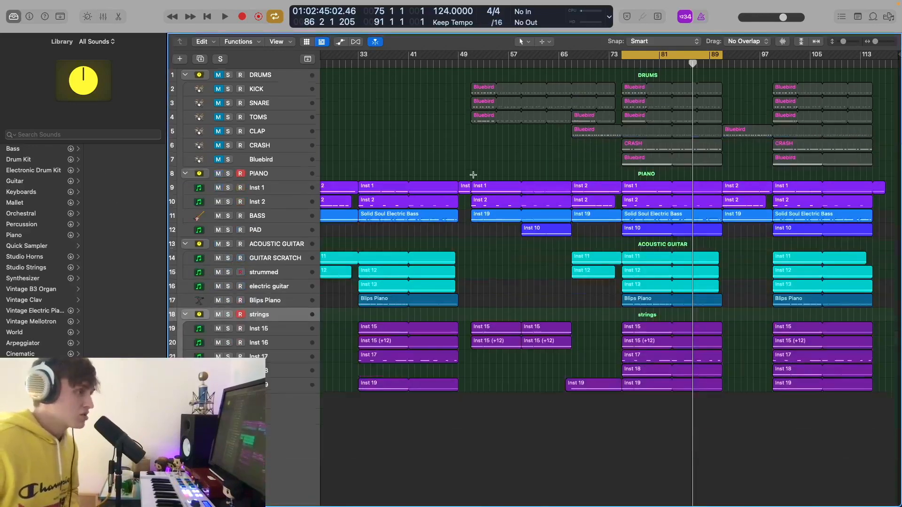
{"action": "left_click", "coordinate": [666, 56]}
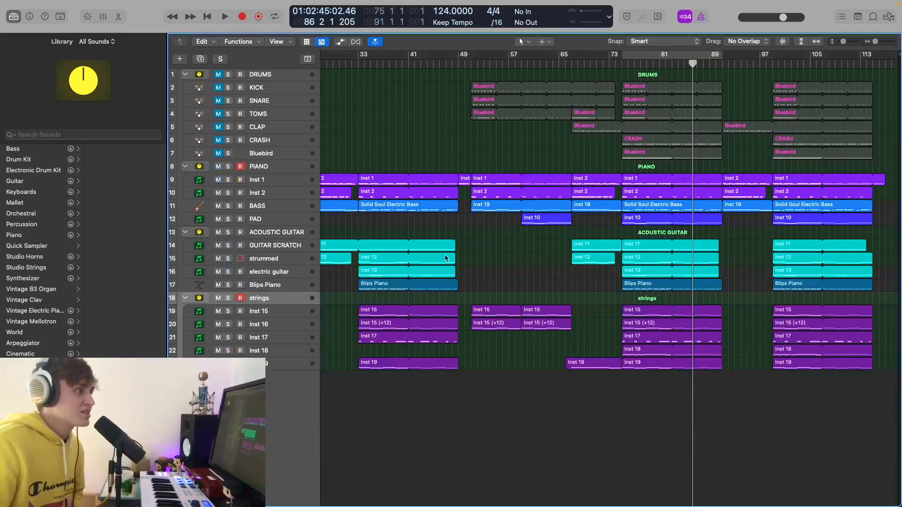
{"action": "left_click", "coordinate": [219, 75]}
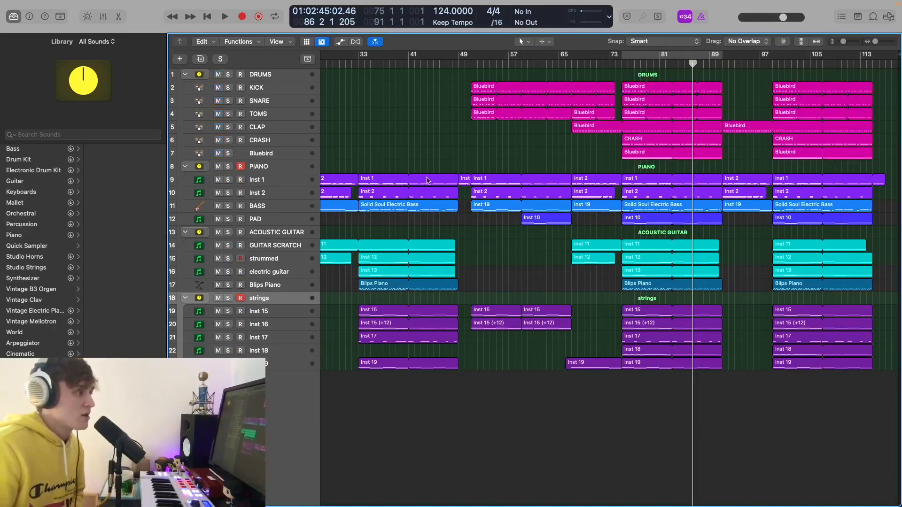
- Zoom out to show bars 1–113 and all 23 tracks, then play from around bar 65
{"action": "scroll", "coordinate": [573, 209], "scroll_direction": "left", "scroll_amount": 10}
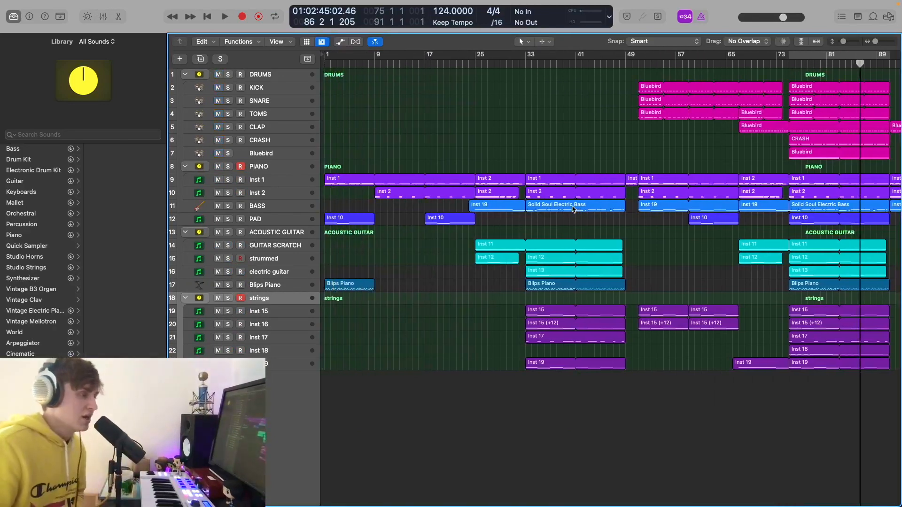
{"action": "scroll", "coordinate": [574, 209], "scroll_direction": "right", "scroll_amount": 10}
{"action": "scroll", "coordinate": [573, 209], "scroll_direction": "left", "scroll_amount": 4}
{"action": "key", "text": "super+Left"}
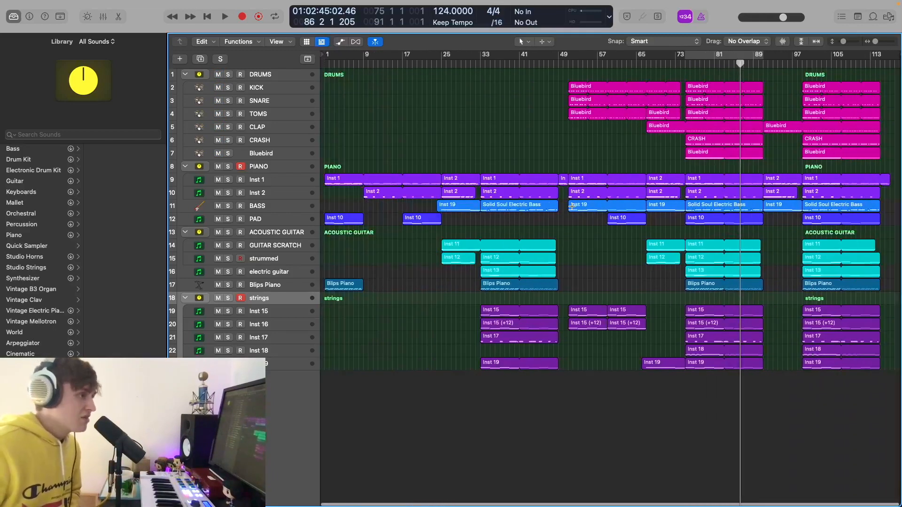
{"action": "key", "text": "super+Up"}
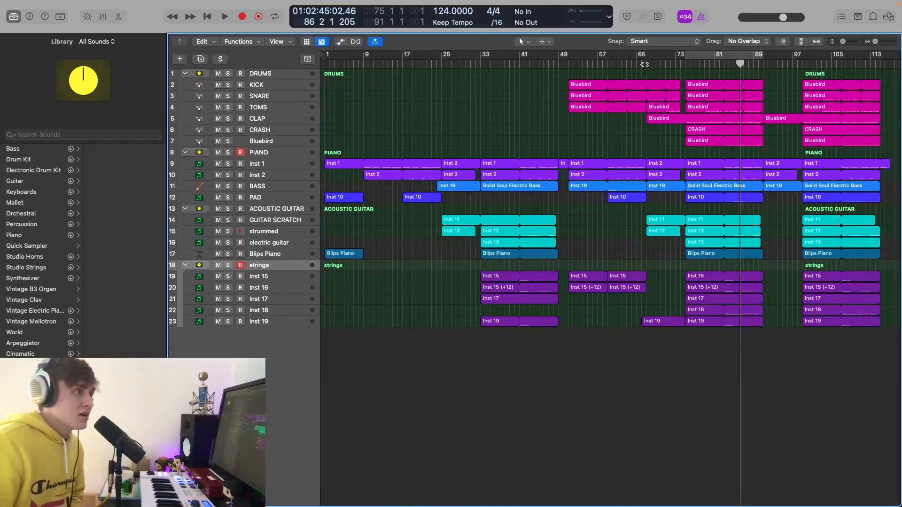
{"action": "left_click", "coordinate": [647, 65]}
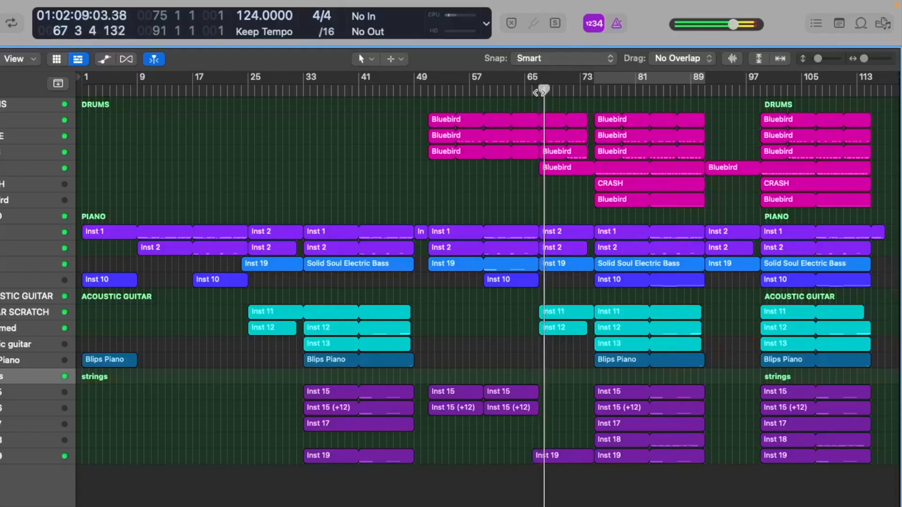